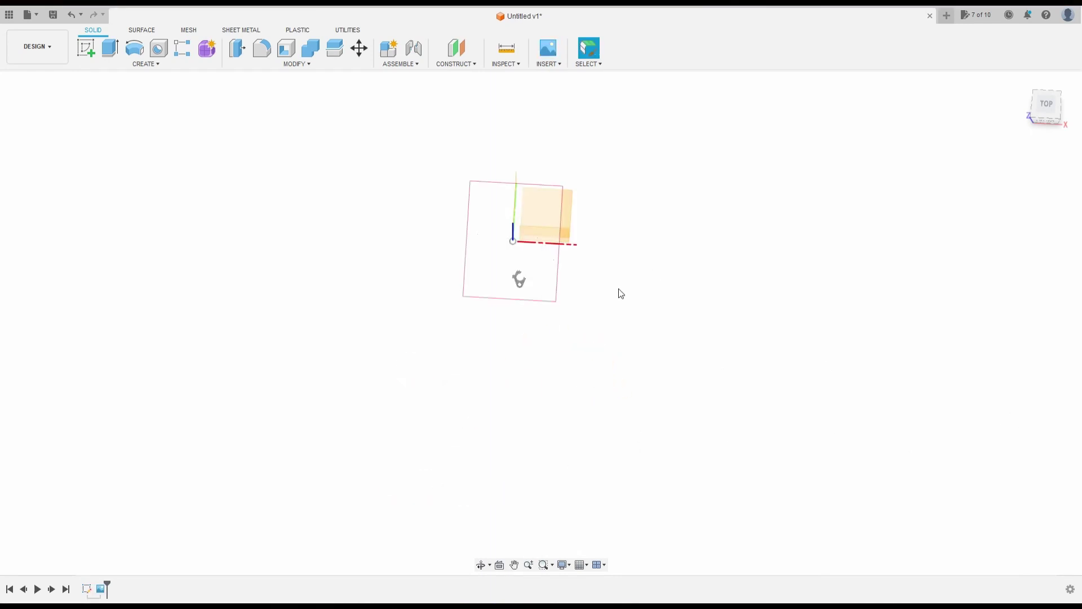
Step: Switch to the Top view and zoom in on the scanned part in the canvas image
{"action": "key", "text": "F6"}
{"action": "scroll", "coordinate": [576, 258], "scroll_direction": "down", "scroll_amount": 3}
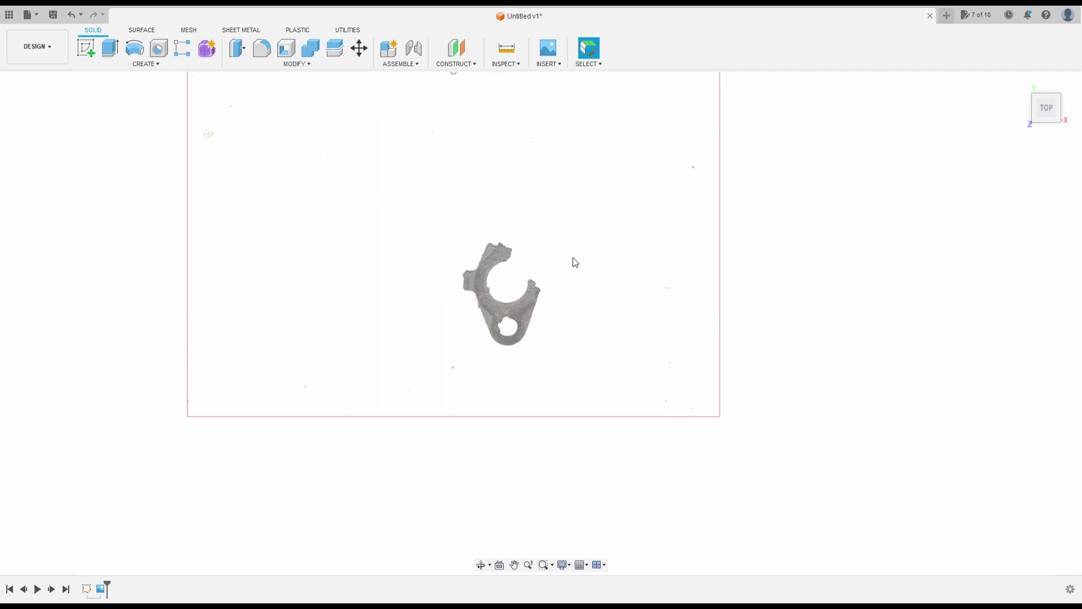
{"action": "scroll", "coordinate": [541, 261], "scroll_direction": "up", "scroll_amount": 3}
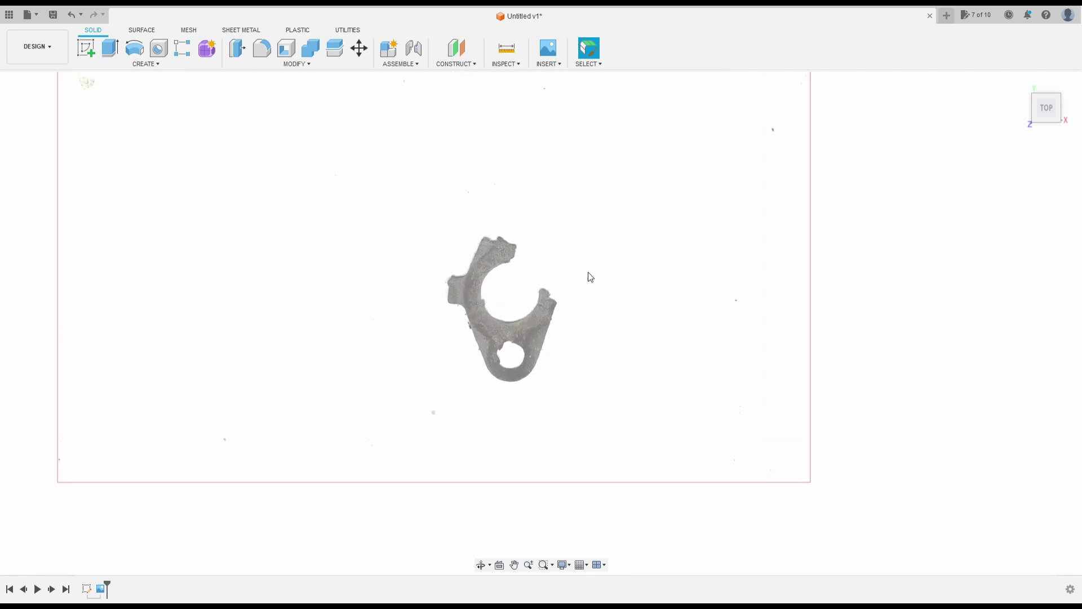
{"action": "scroll", "coordinate": [587, 288], "scroll_direction": "up", "scroll_amount": 2}
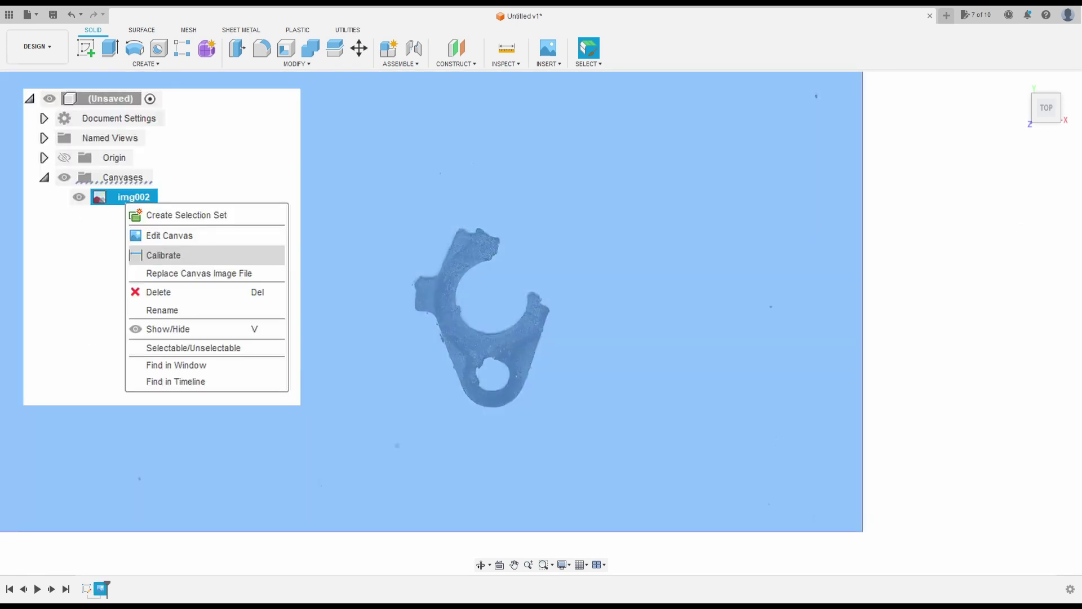
Step: Start calibrating the img002 canvas and zoom in on the scanned sheet
{"action": "left_click", "coordinate": [164, 255]}
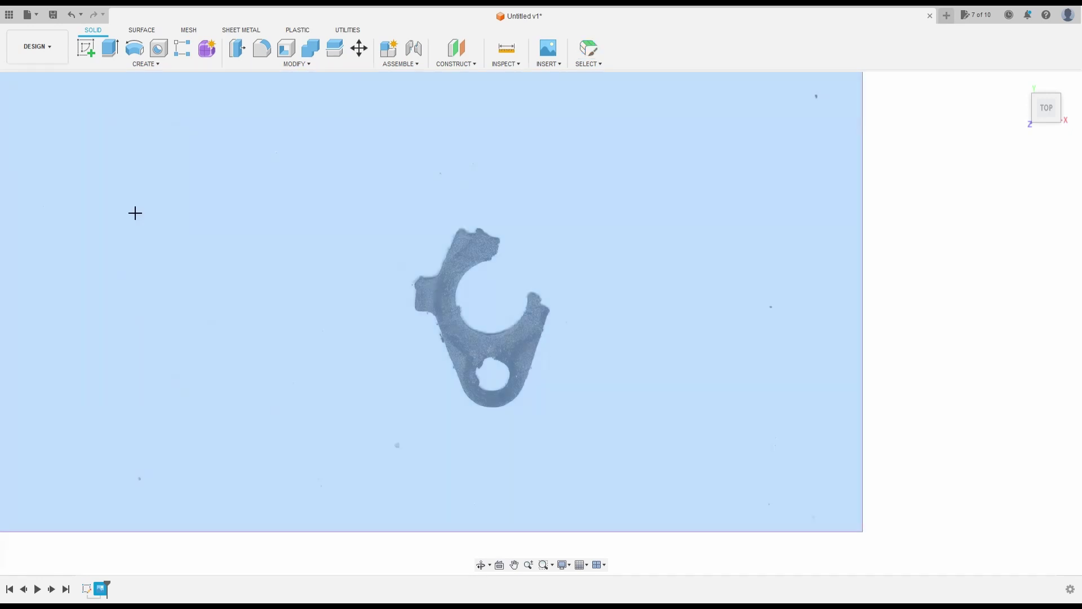
{"action": "scroll", "coordinate": [590, 282], "scroll_direction": "up", "scroll_amount": 3}
{"action": "scroll", "coordinate": [591, 282], "scroll_direction": "up", "scroll_amount": 2}
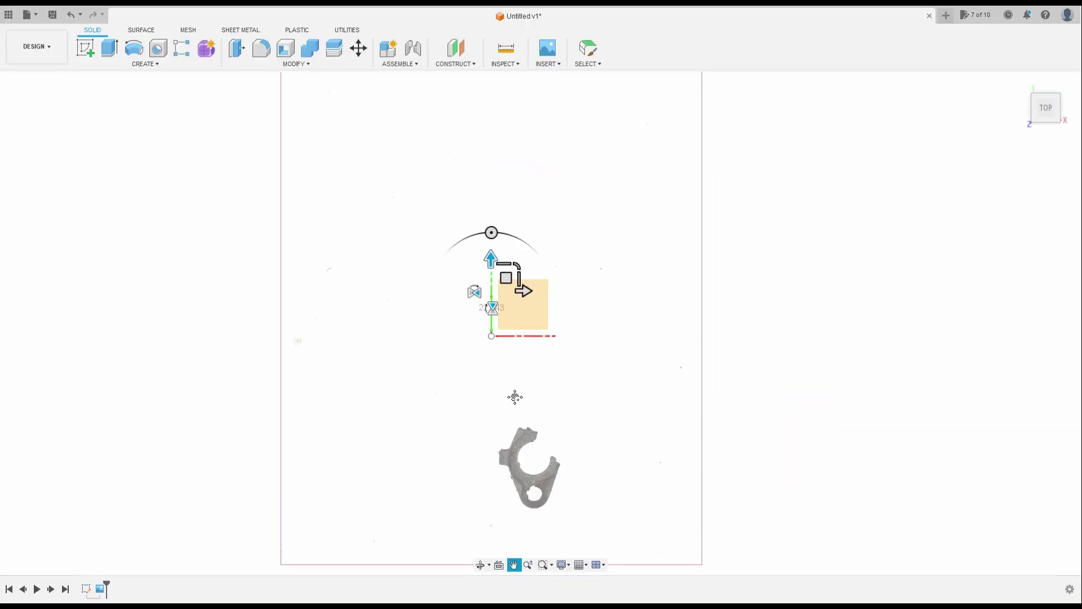
Step: Move the img002 canvas up so the part's large hole sits on the origin
{"action": "left_click_drag", "start_coordinate": [488, 252], "coordinate": [491, 175]}
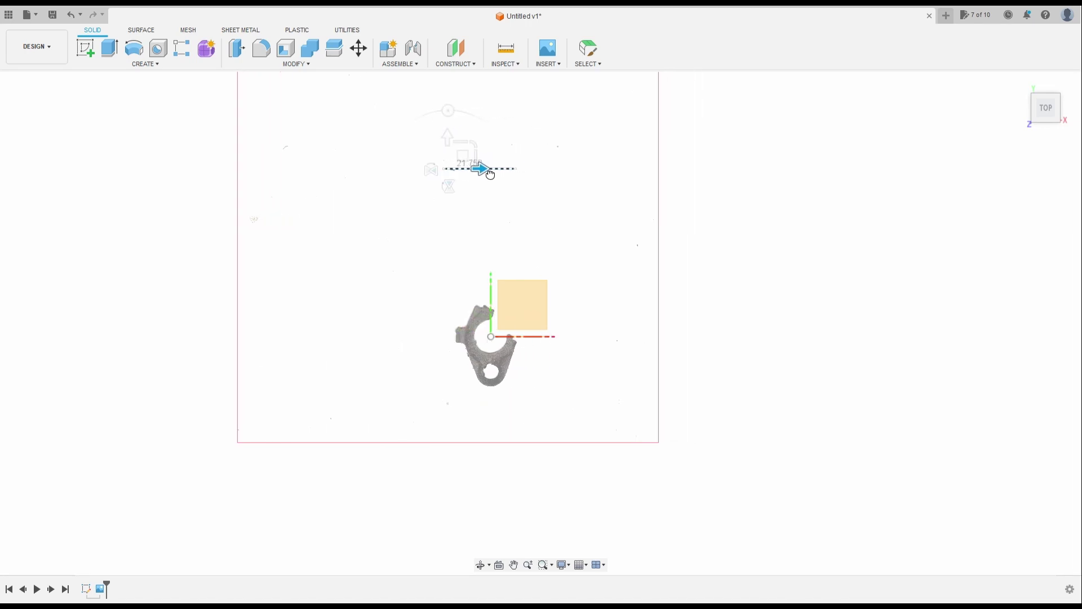
{"action": "scroll", "coordinate": [496, 344], "scroll_direction": "up", "scroll_amount": 5}
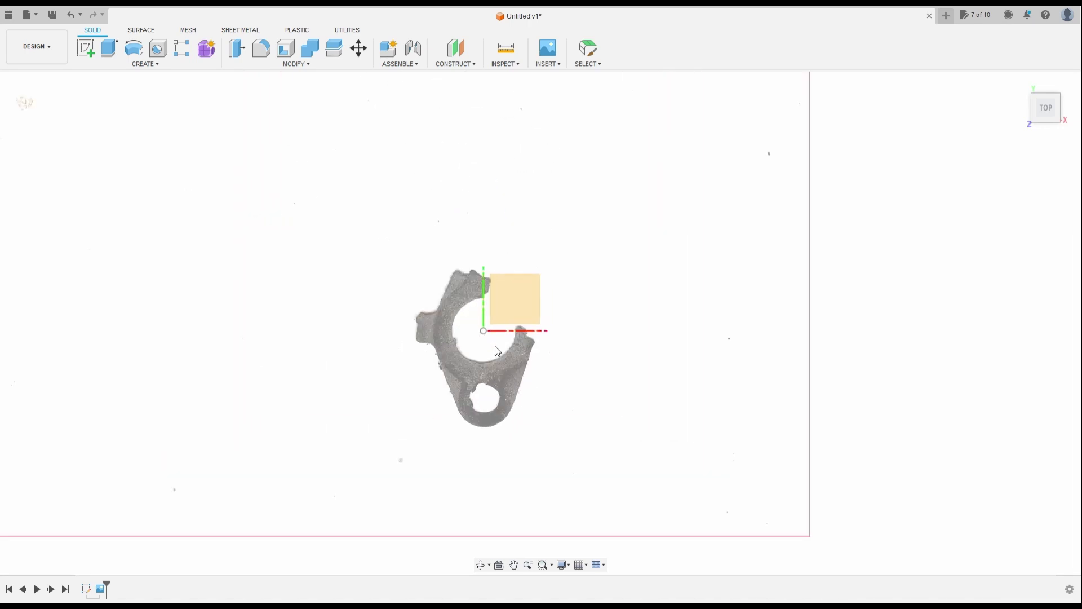
{"action": "scroll", "coordinate": [519, 310], "scroll_direction": "down", "scroll_amount": 4}
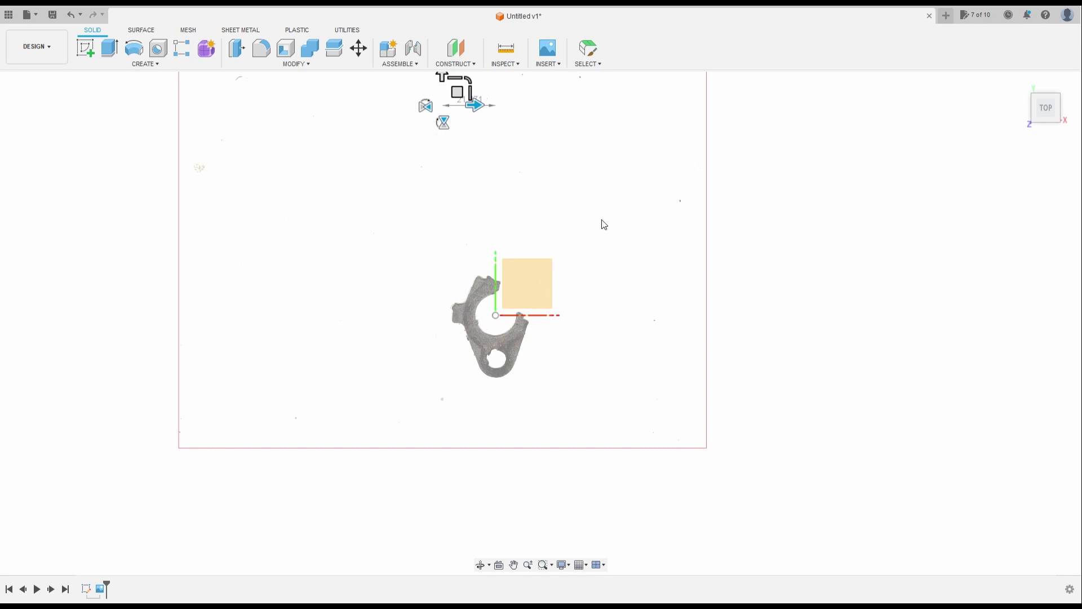
{"action": "key", "text": "Return"}
Step: Sketch on the XY plane a Ø17 circle at the origin and a Ø7.50 circle over the small hole
{"action": "right_click", "coordinate": [527, 281]}
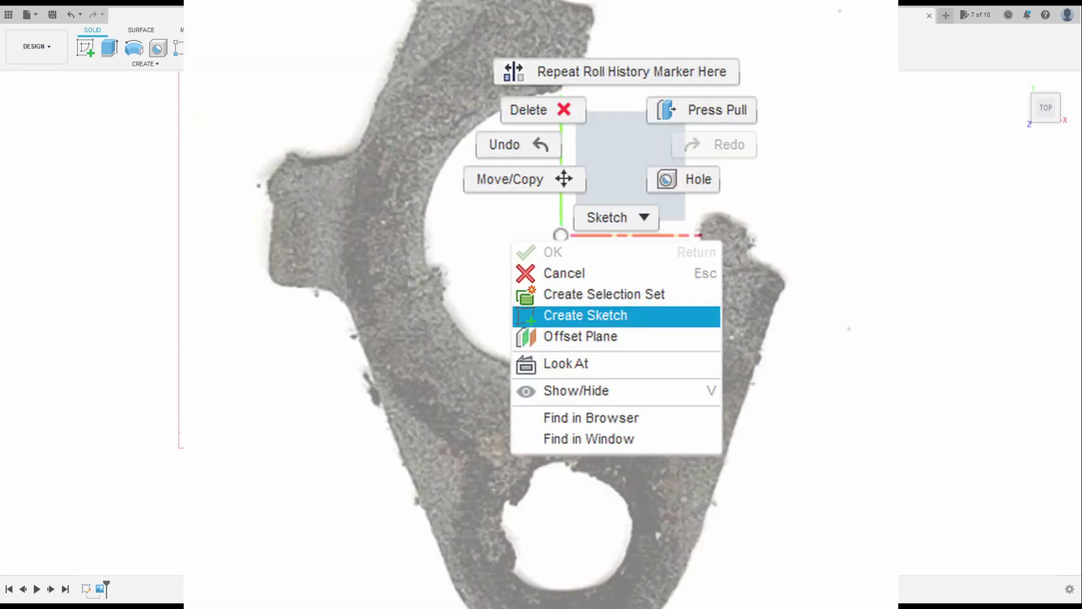
{"action": "left_click", "coordinate": [587, 316]}
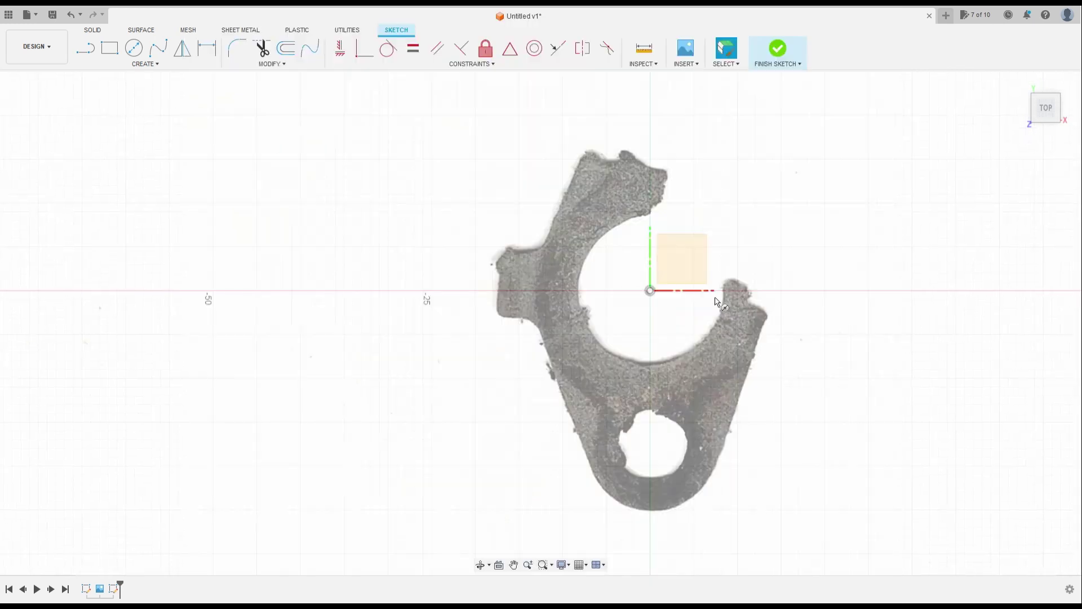
{"action": "key", "text": "c"}
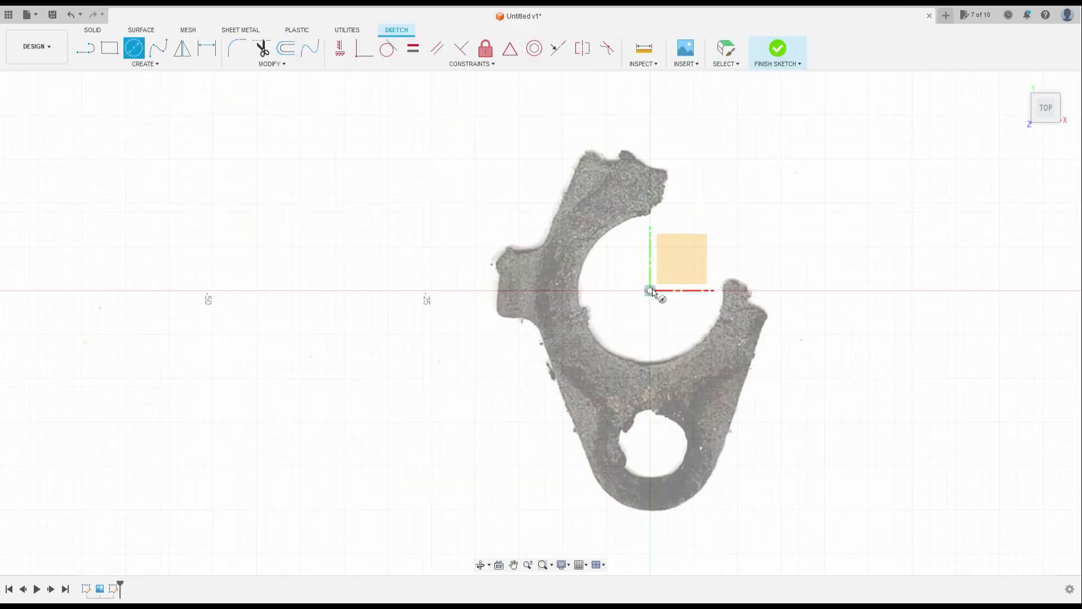
{"action": "left_click", "coordinate": [650, 291]}
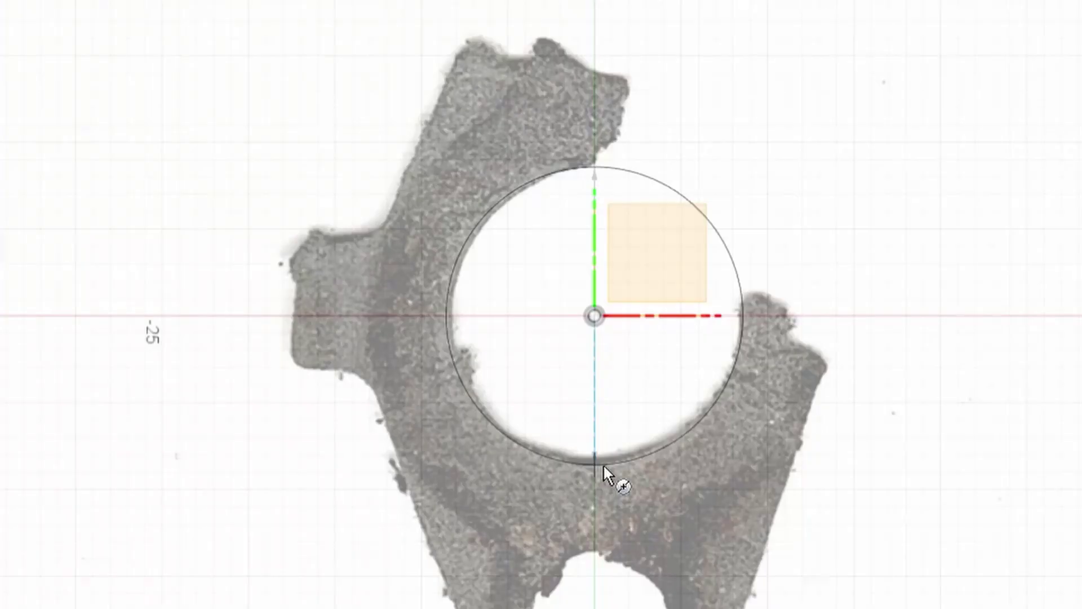
{"action": "left_click", "coordinate": [603, 464]}
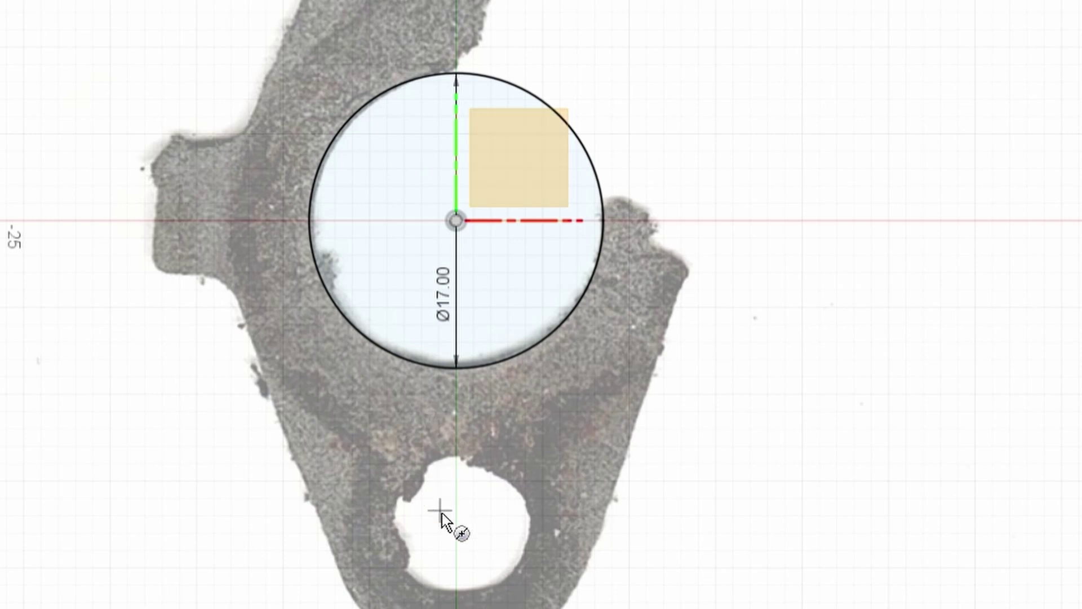
{"action": "left_click", "coordinate": [433, 469]}
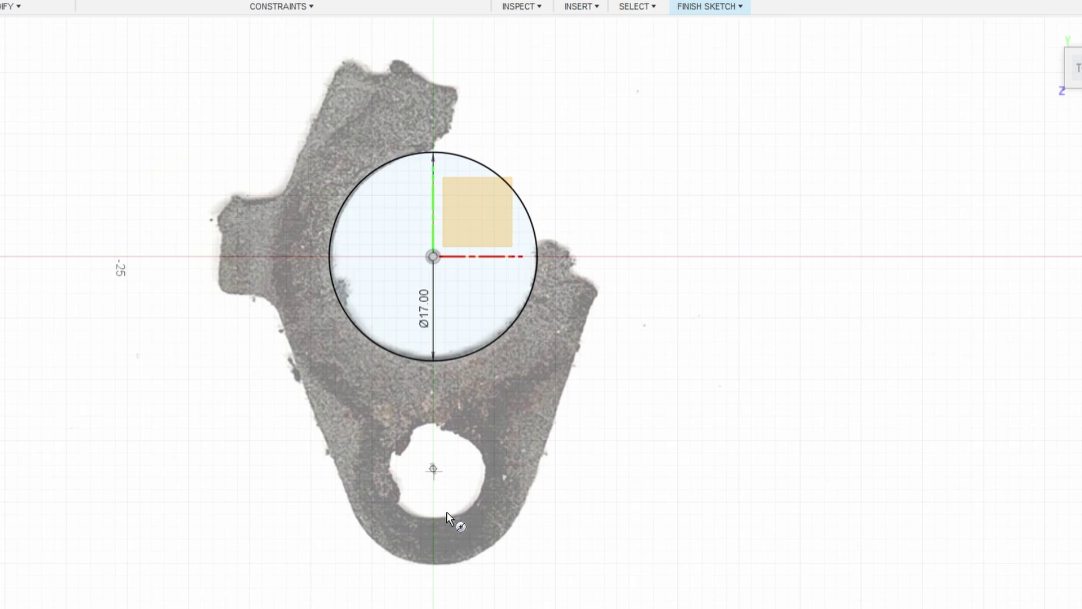
{"action": "left_click", "coordinate": [446, 513]}
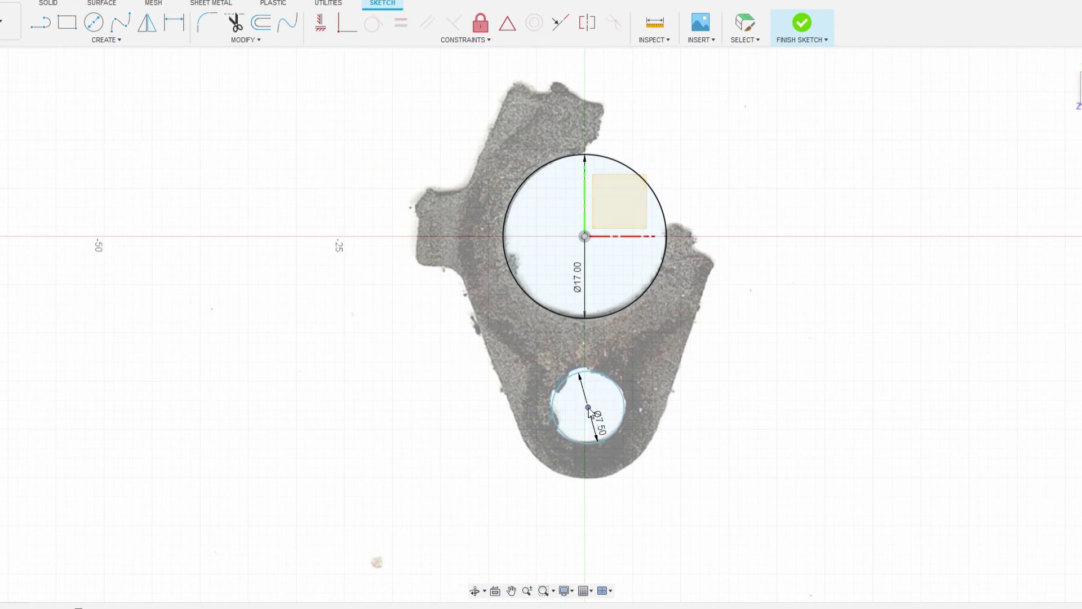
Step: Constrain the small circle's centre vertically below the large circle's centre
{"action": "key", "text": "Escape"}
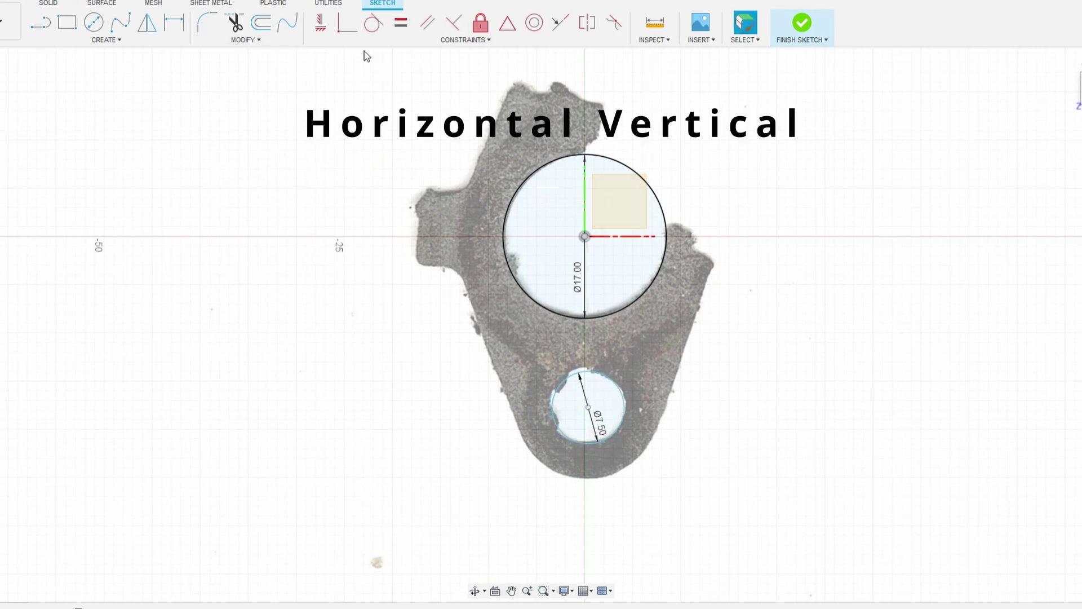
{"action": "left_click", "coordinate": [320, 23]}
{"action": "left_click", "coordinate": [585, 236]}
{"action": "left_click", "coordinate": [588, 407]}
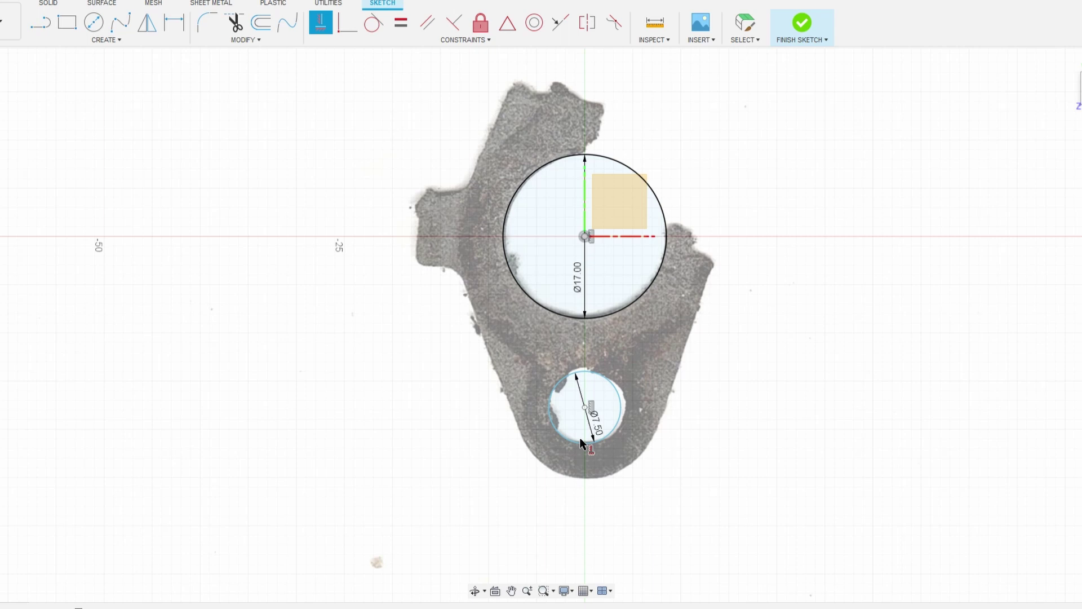
{"action": "key", "text": "Escape"}
{"action": "left_click_drag", "start_coordinate": [586, 407], "coordinate": [635, 414]}
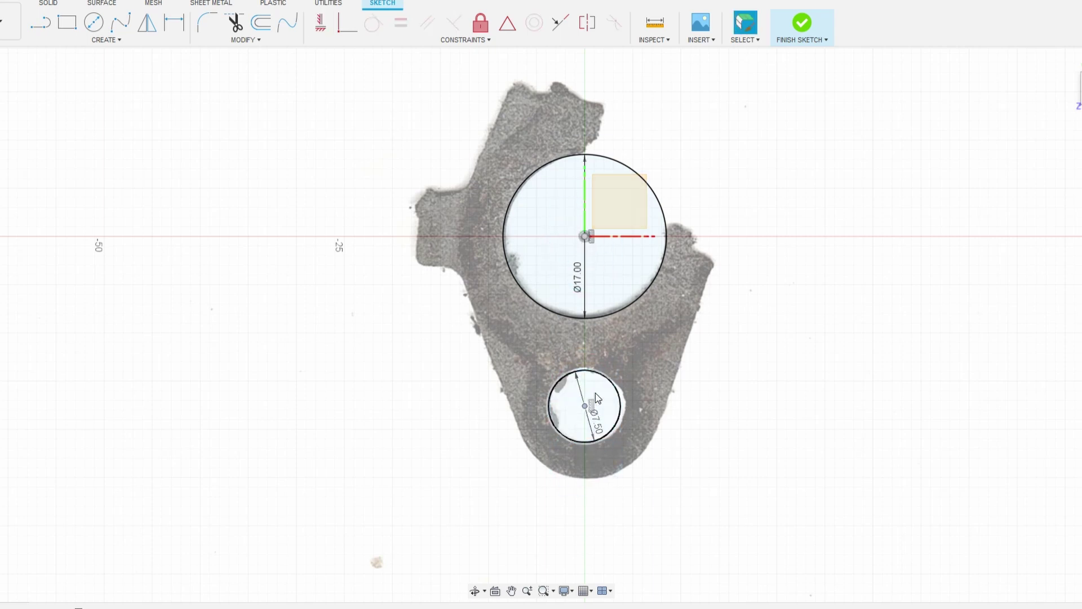
Step: Dimension the distance between the two circle centres as 17.595
{"action": "key", "text": "d"}
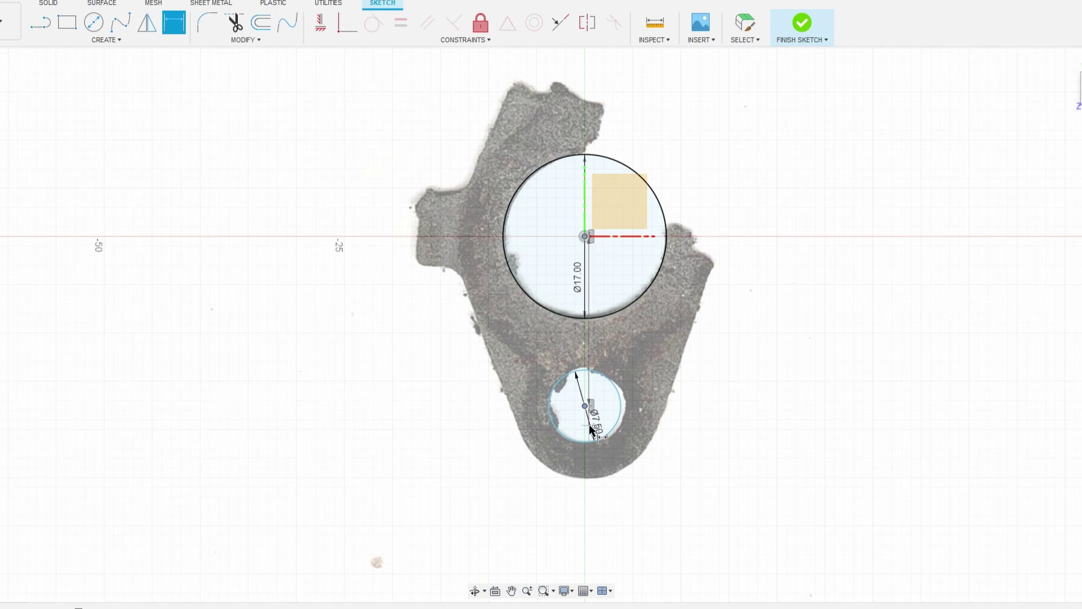
{"action": "left_click", "coordinate": [586, 405]}
{"action": "left_click", "coordinate": [585, 235]}
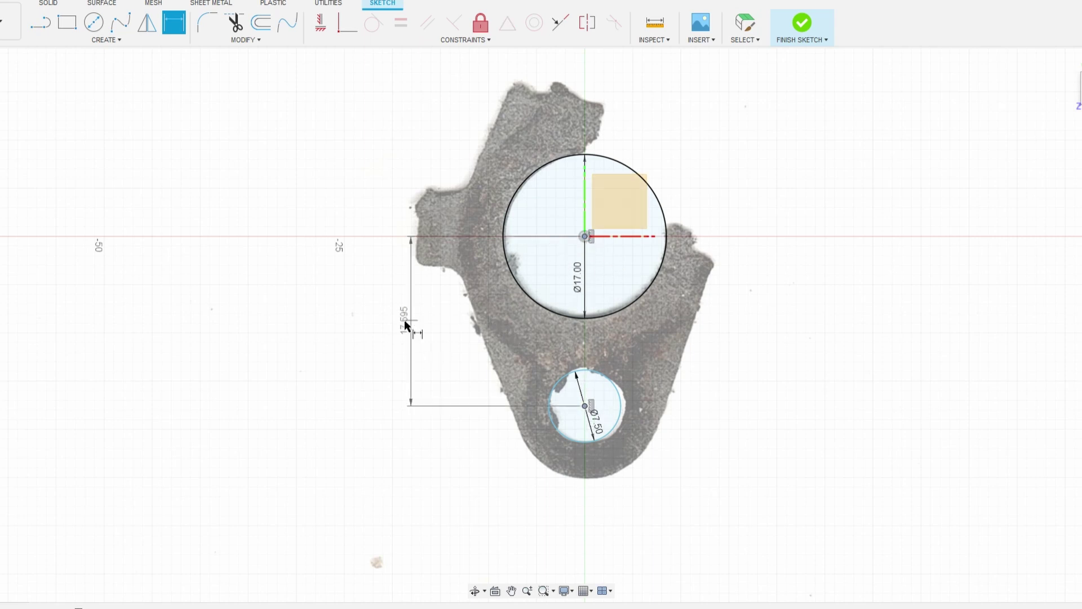
{"action": "left_click", "coordinate": [364, 323]}
{"action": "key", "text": "Return"}
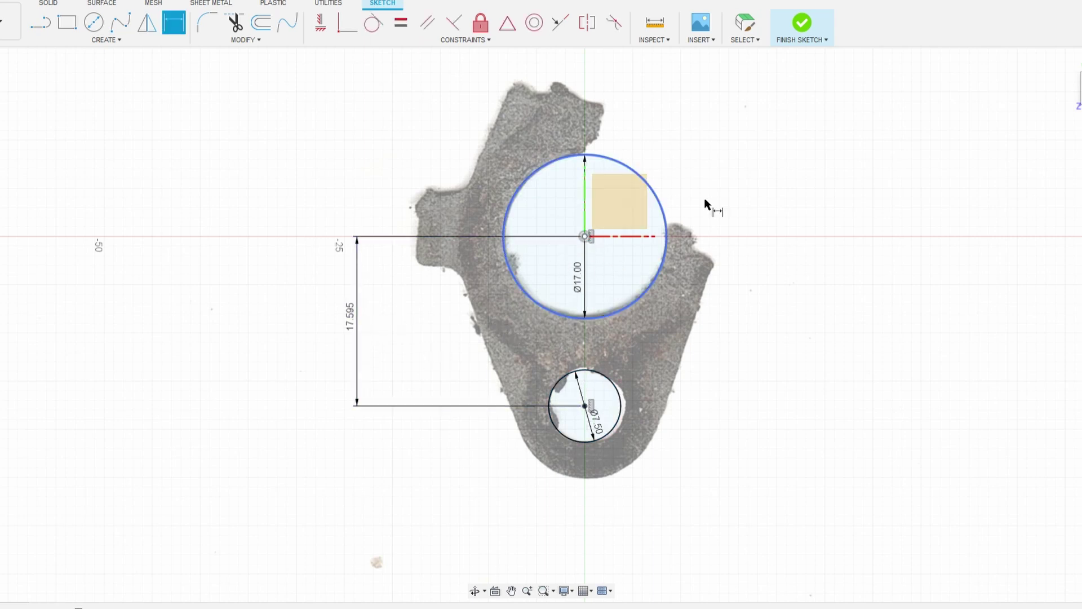
Step: Add a Ø7.5 circle above, made symmetric with the bottom circle about the X axis
{"action": "mouse_move", "coordinate": [709, 206]}
{"action": "middle_mouse_down"}
{"action": "mouse_move", "coordinate": [788, 270]}
{"action": "mouse_move", "coordinate": [588, 186]}
{"action": "middle_mouse_up"}
{"action": "key", "text": "c"}
{"action": "left_click", "coordinate": [601, 142]}
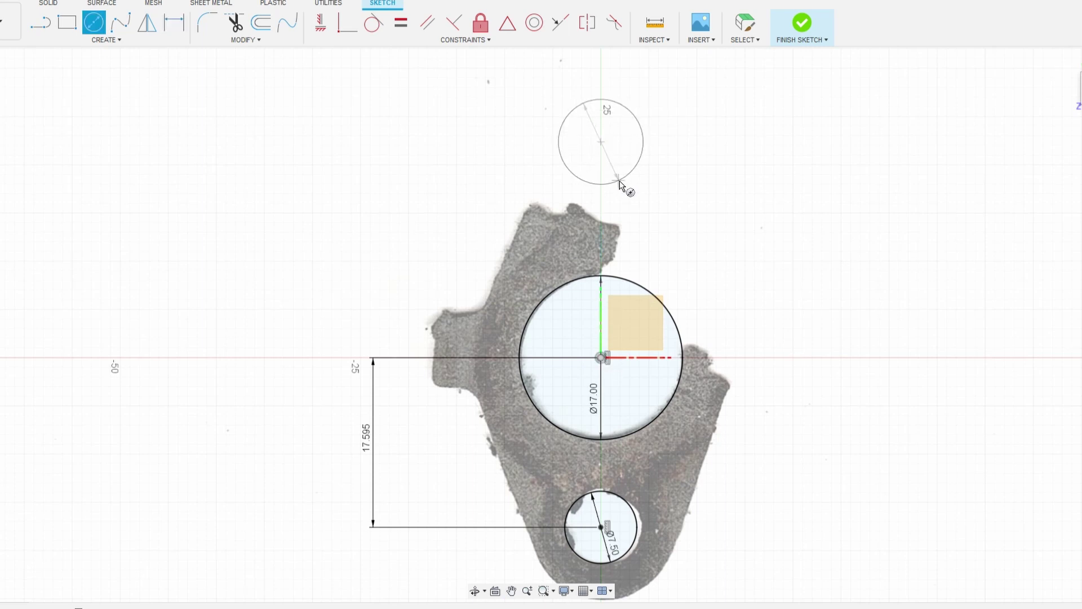
{"action": "type", "text": "7.5"}
{"action": "key", "text": "Return"}
{"action": "key", "text": "Escape"}
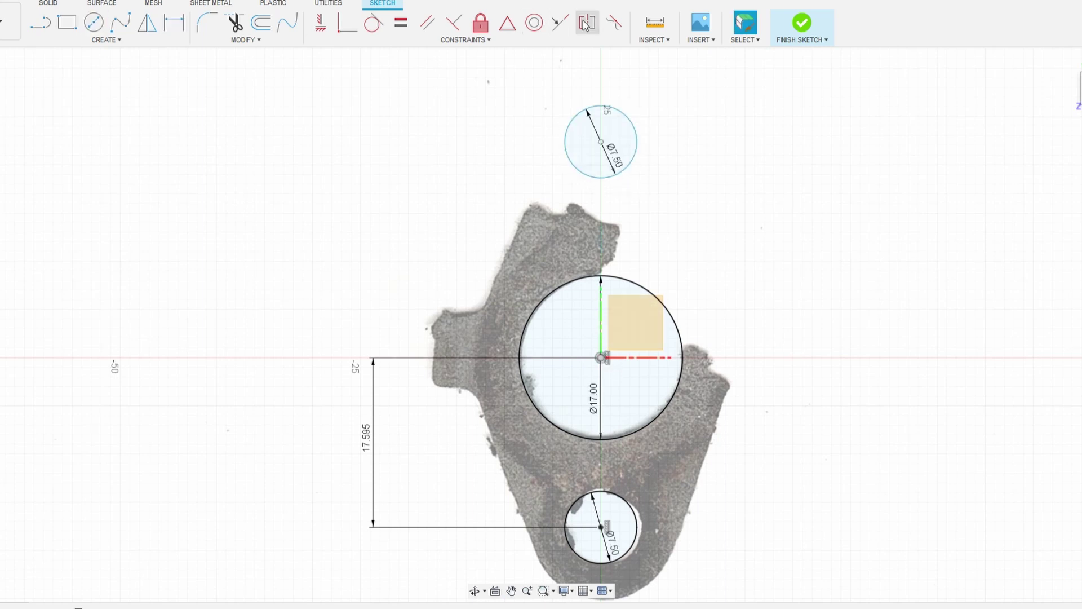
{"action": "left_click", "coordinate": [626, 168]}
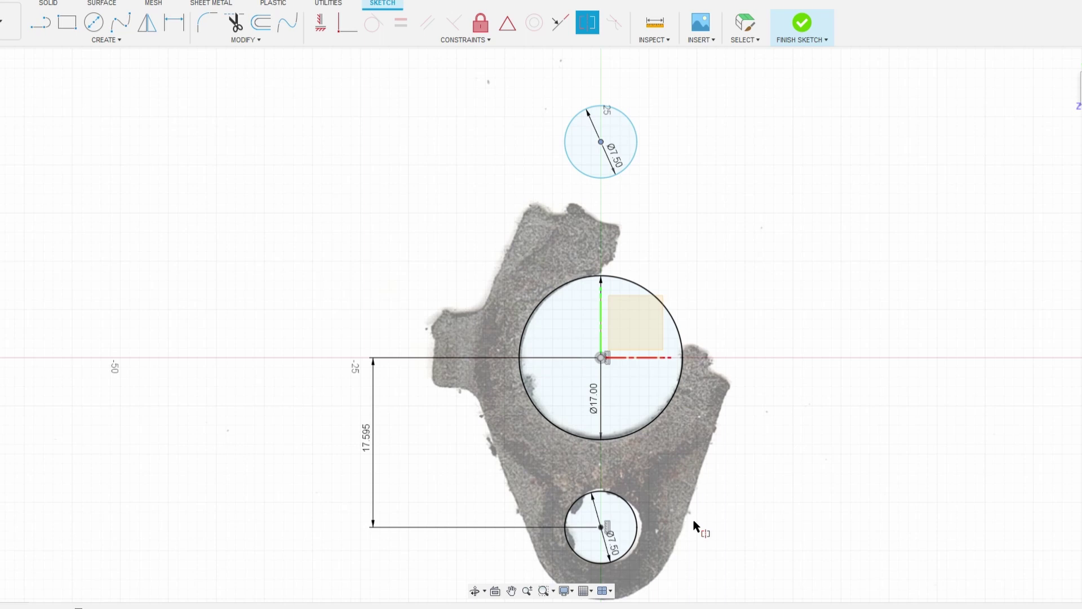
{"action": "left_click", "coordinate": [602, 531]}
{"action": "left_click", "coordinate": [642, 359]}
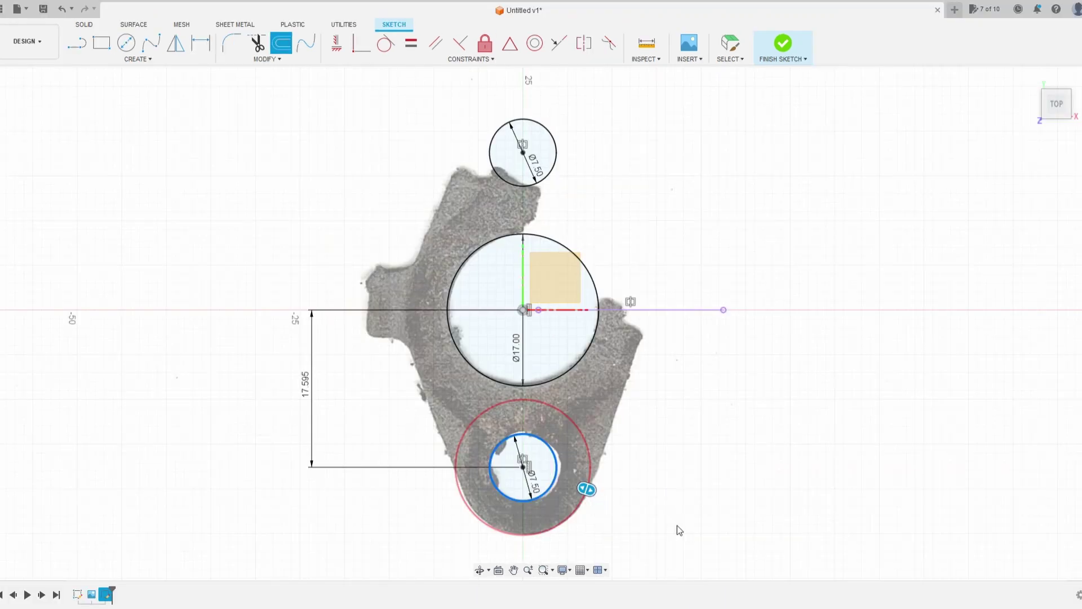
Step: Offset both Ø7.50 circles by 4 mm and the Ø17 circle by 5 mm
{"action": "key", "text": "Return"}
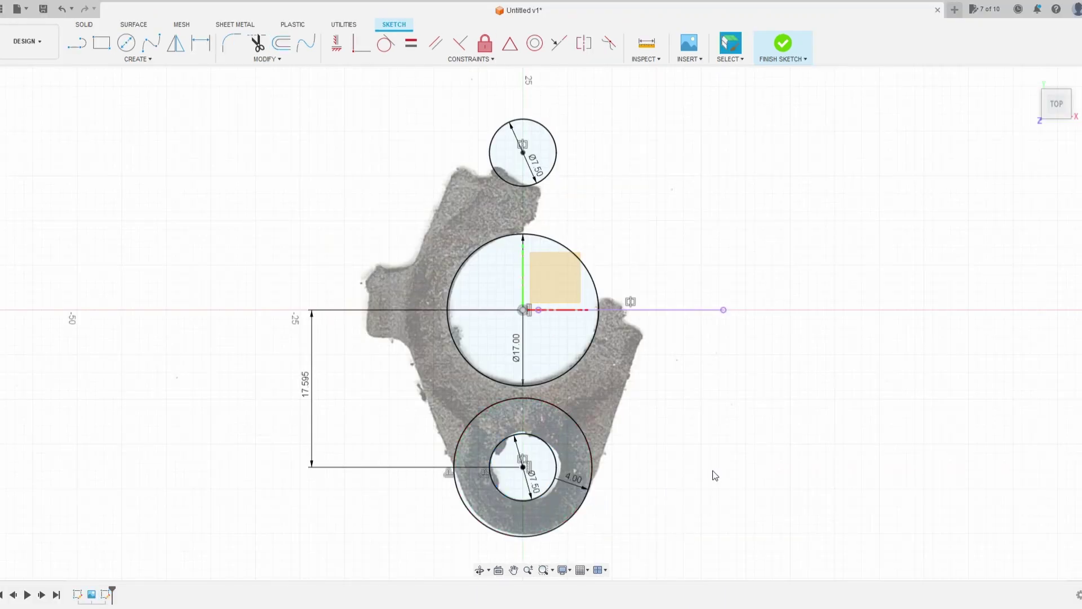
{"action": "left_click", "coordinate": [559, 156]}
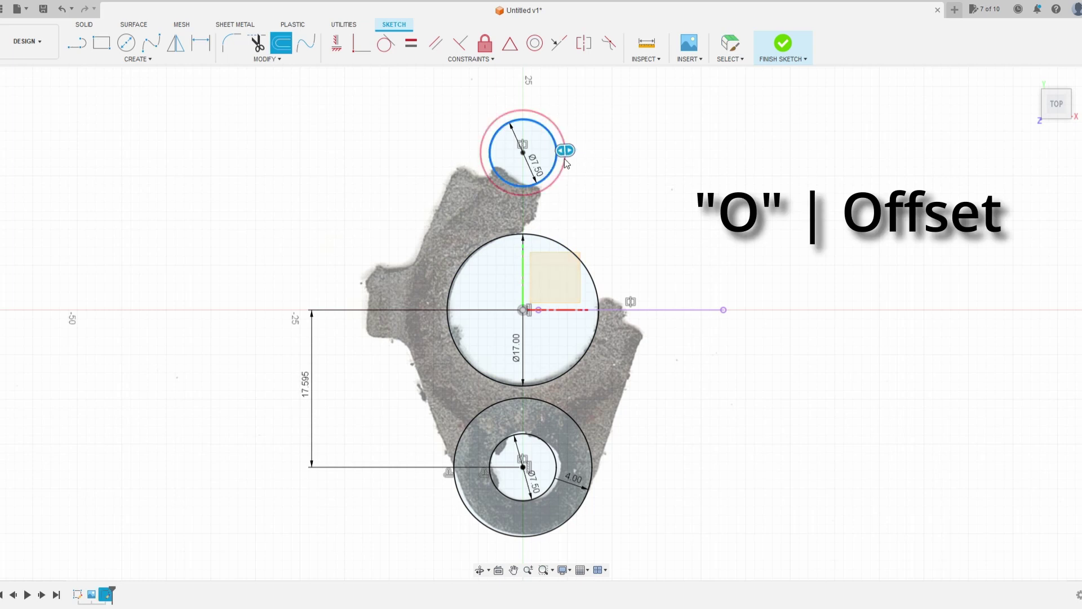
{"action": "key", "text": "Return"}
{"action": "left_click", "coordinate": [595, 339]}
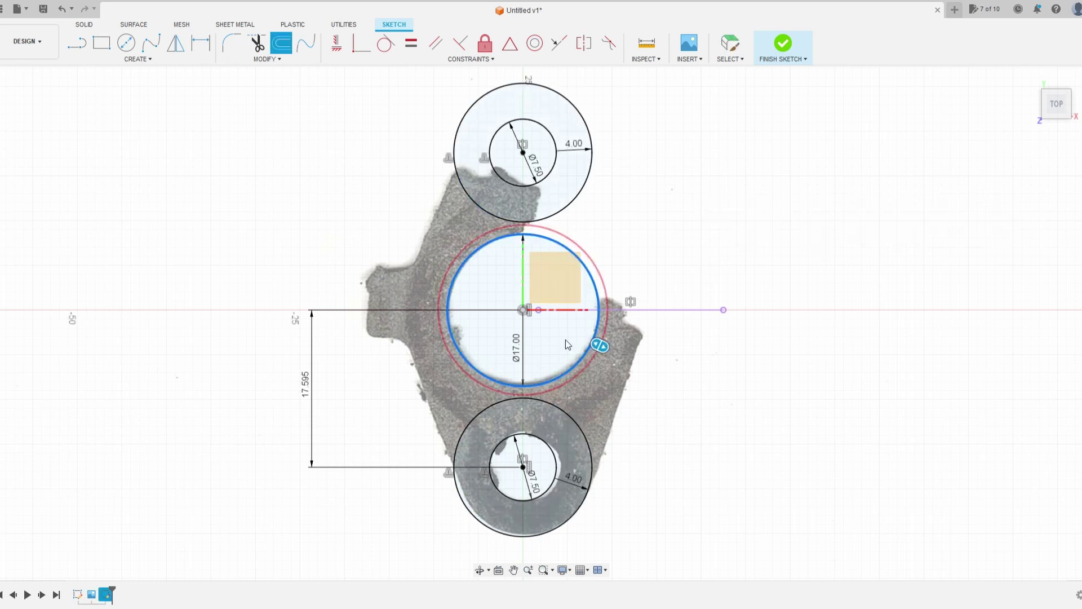
{"action": "left_click_drag", "start_coordinate": [621, 359], "coordinate": [634, 370]}
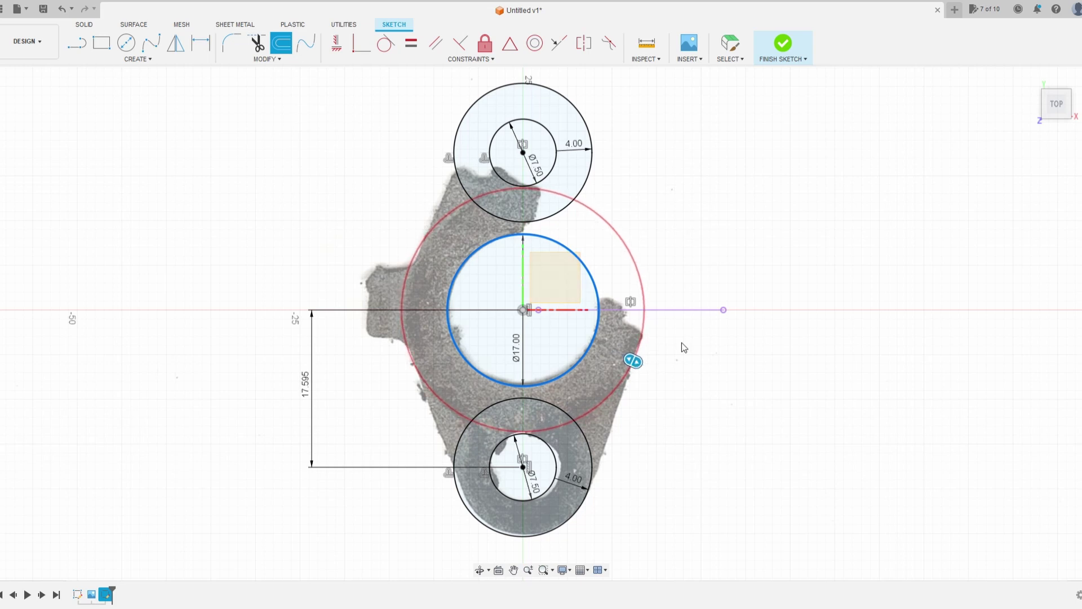
{"action": "key", "text": "Return"}
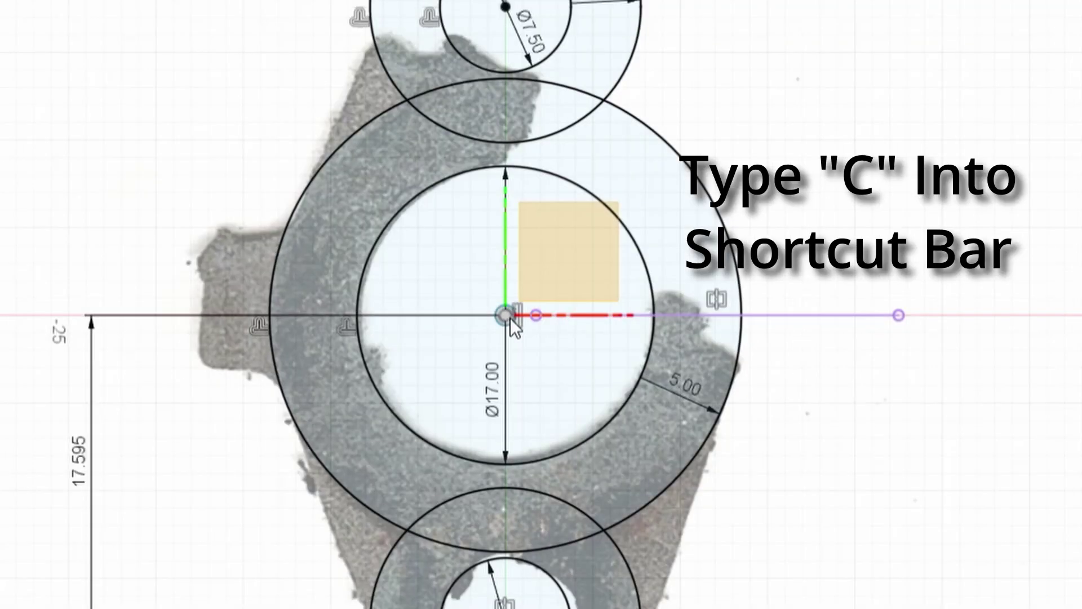
Step: Draw a centred 34 × 8 mm rectangle at the origin
{"action": "left_click", "coordinate": [523, 309]}
{"action": "left_click", "coordinate": [198, 240]}
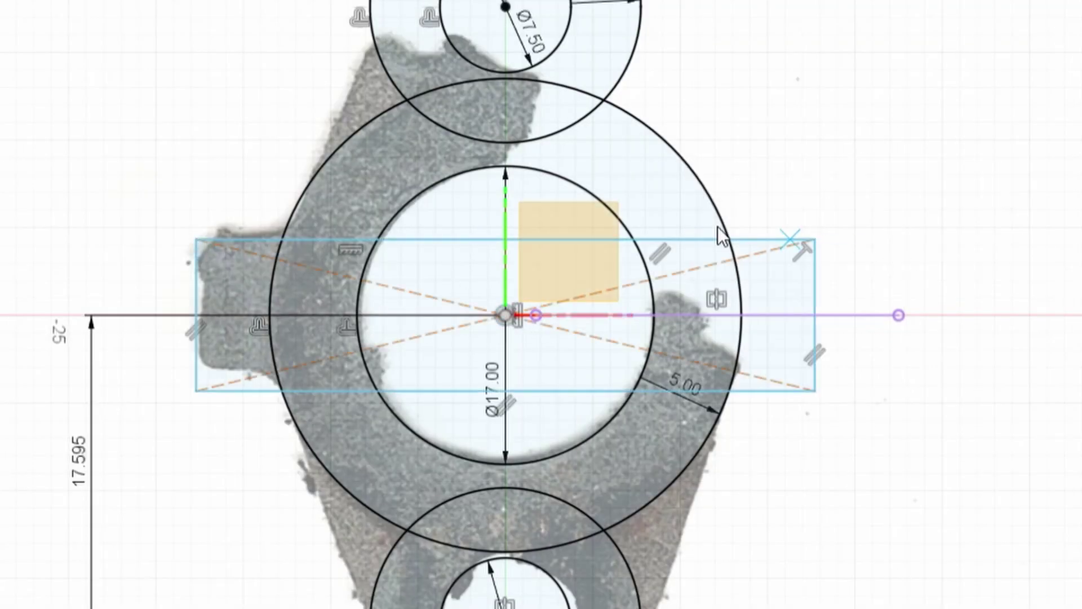
{"action": "key", "text": "Return"}
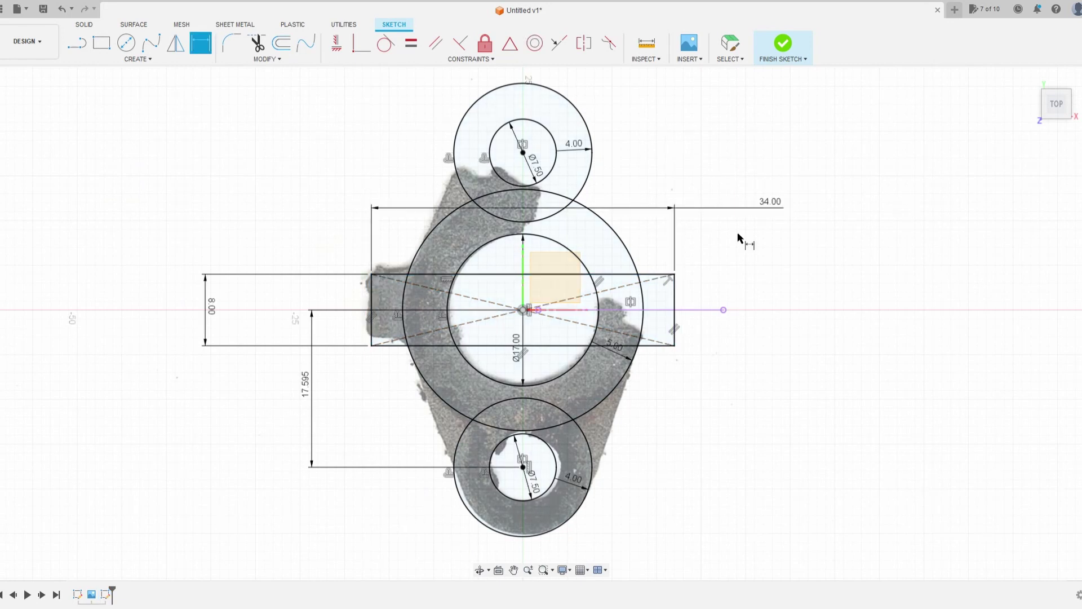
Step: Draw four straight lines connecting the outer rings on both sides
{"action": "key", "text": "l"}
{"action": "left_click", "coordinate": [414, 285]}
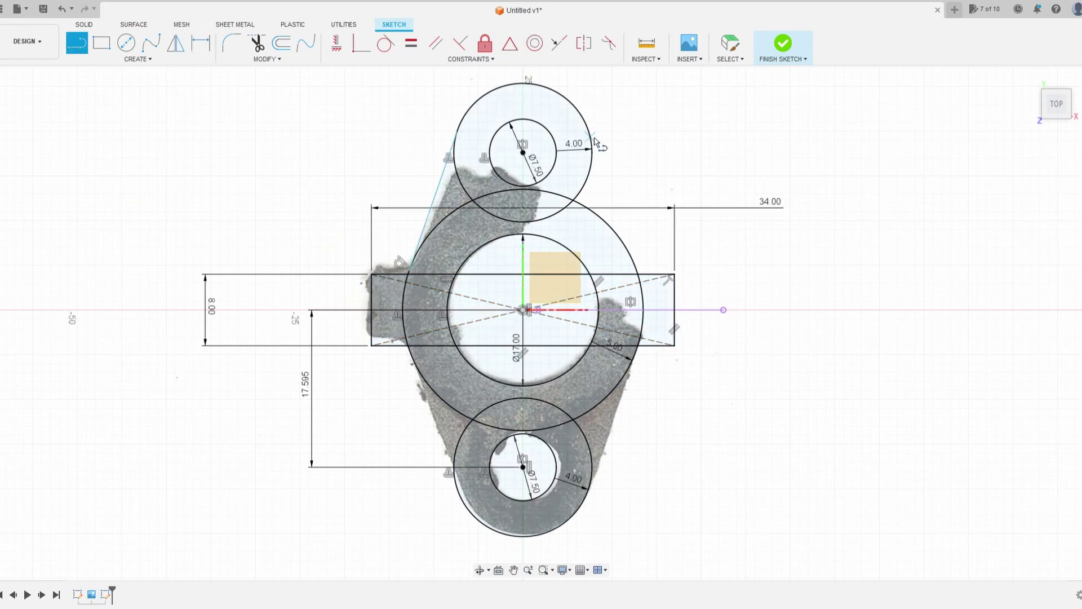
{"action": "left_click", "coordinate": [592, 146]}
{"action": "left_click", "coordinate": [627, 262]}
{"action": "left_click", "coordinate": [591, 486]}
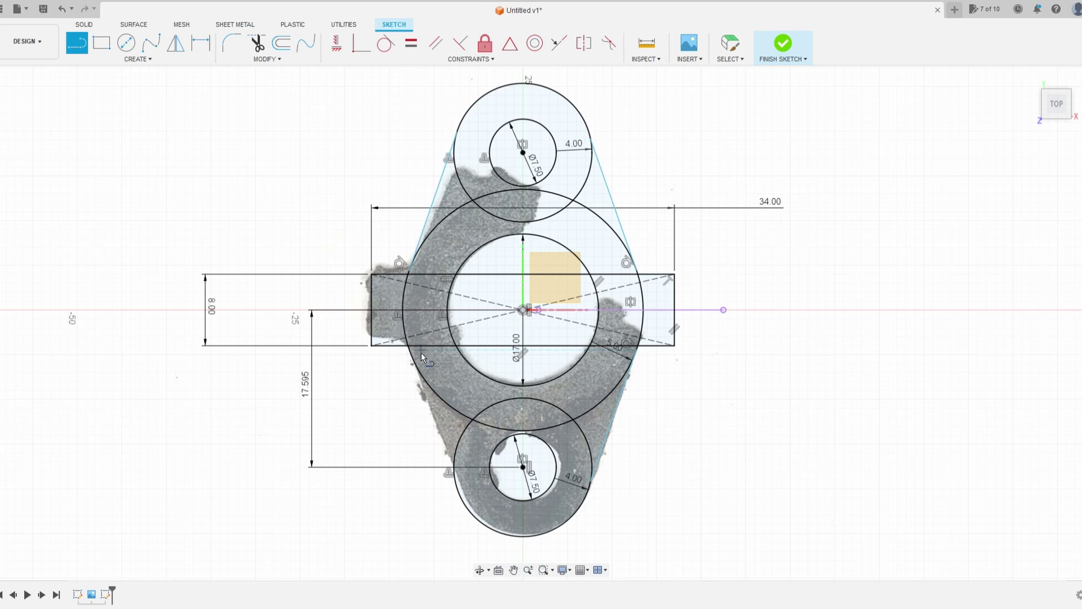
{"action": "left_click", "coordinate": [409, 348]}
{"action": "left_click", "coordinate": [457, 488]}
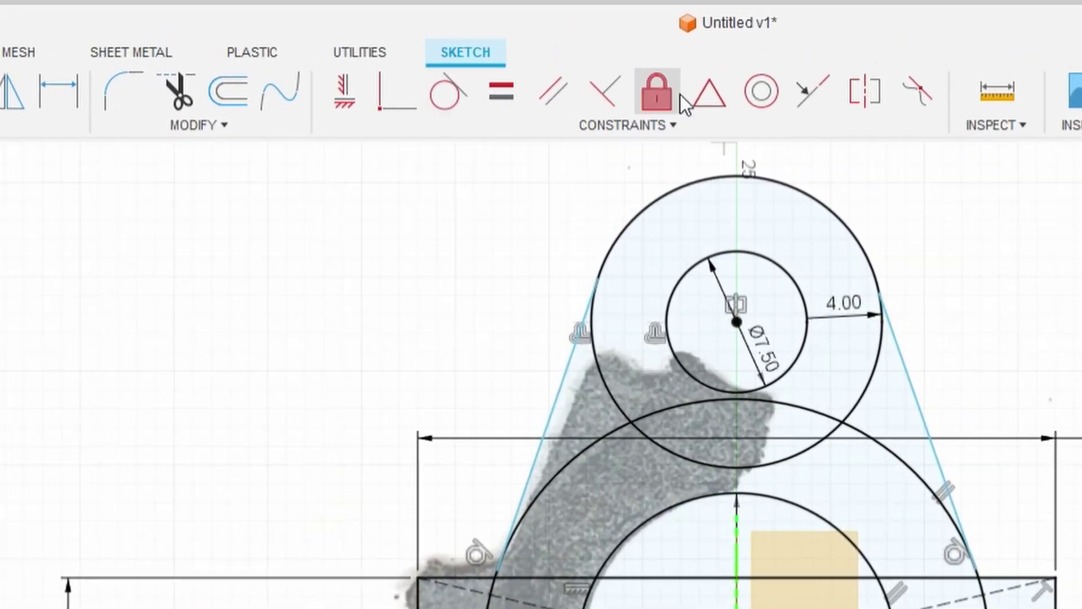
Step: Make the connecting lines tangent to their rings and finish the sketch
{"action": "left_click", "coordinate": [414, 68]}
{"action": "left_click", "coordinate": [543, 262]}
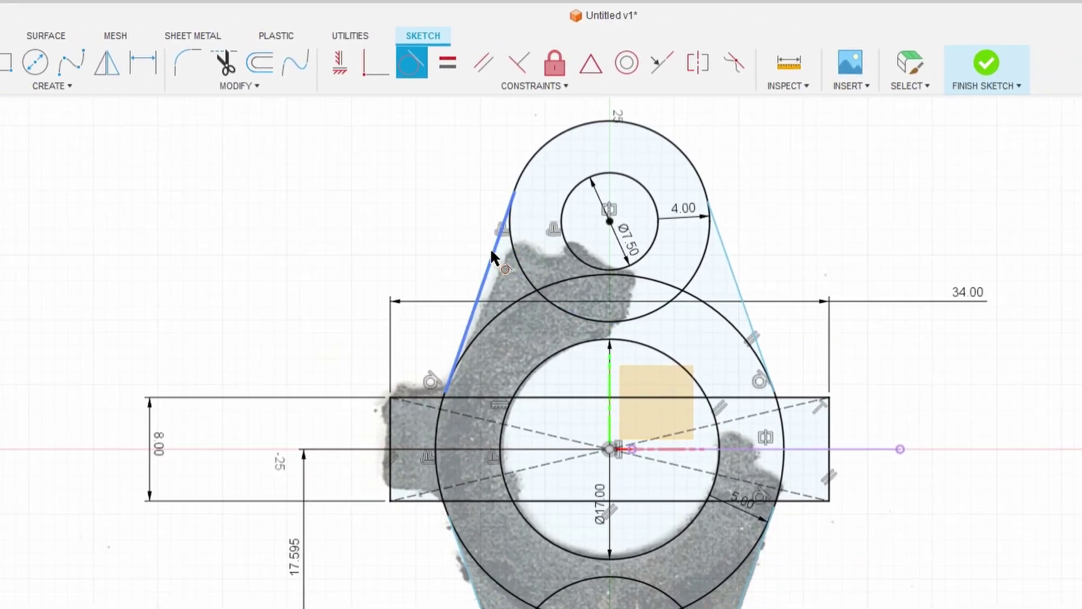
{"action": "left_click", "coordinate": [552, 239]}
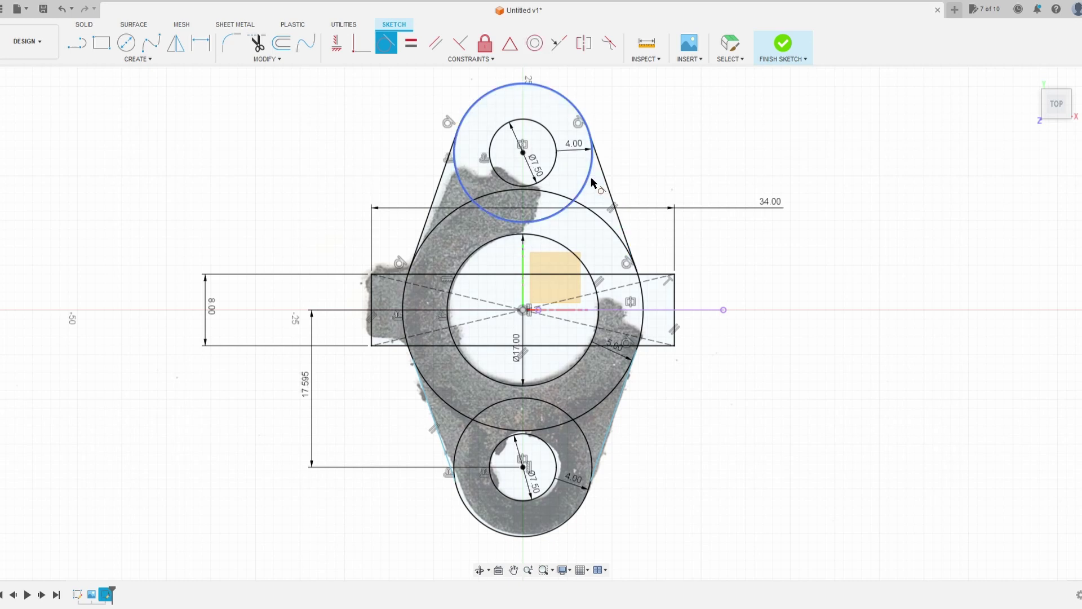
{"action": "left_click", "coordinate": [590, 177]}
{"action": "left_click", "coordinate": [620, 399]}
{"action": "left_click", "coordinate": [614, 390]}
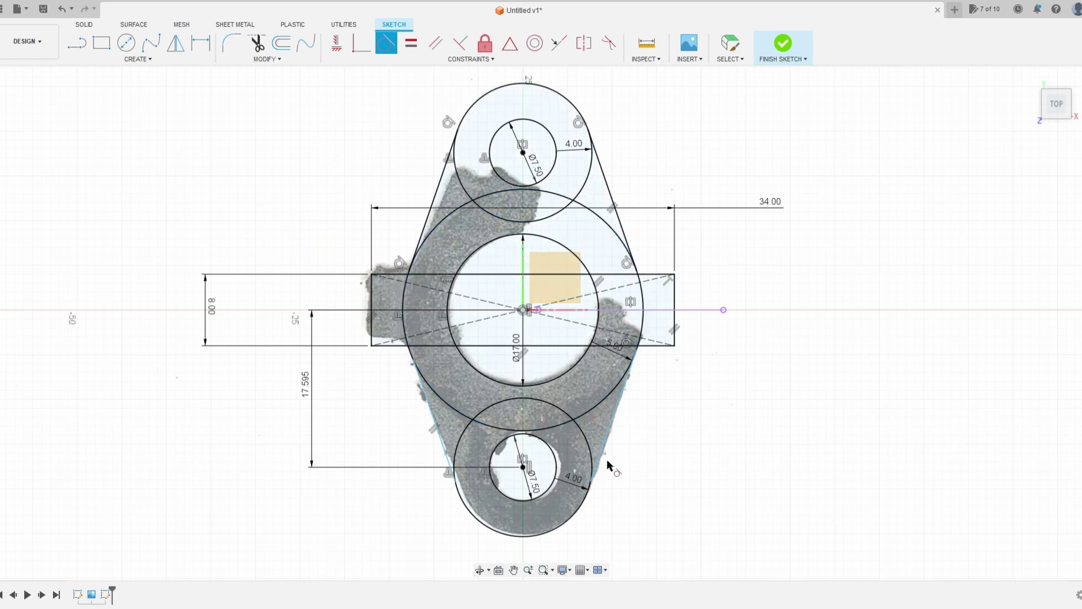
{"action": "left_click", "coordinate": [603, 459]}
{"action": "left_click", "coordinate": [591, 468]}
{"action": "left_click", "coordinate": [459, 447]}
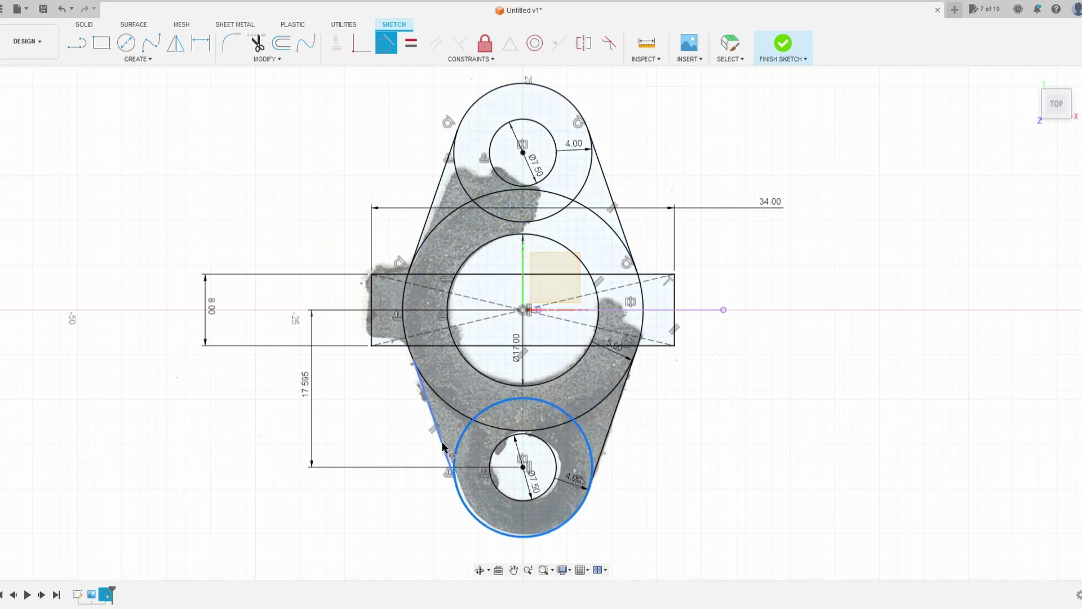
{"action": "left_click", "coordinate": [447, 447]}
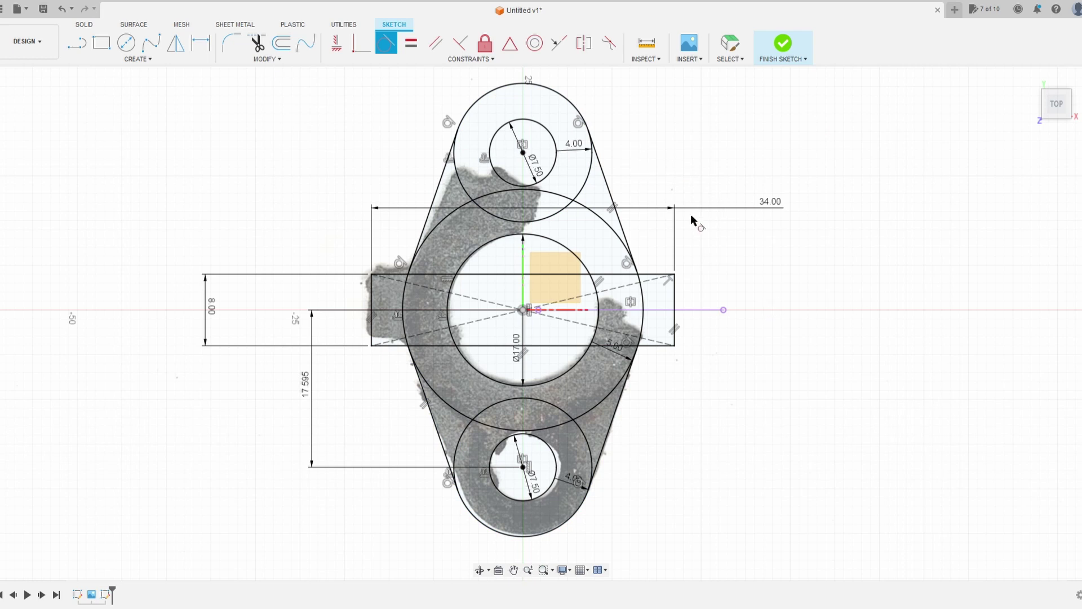
{"action": "left_click", "coordinate": [782, 43]}
Step: Extrude every outline region except the three holes into a thin solid plate
{"action": "left_click", "coordinate": [536, 110]}
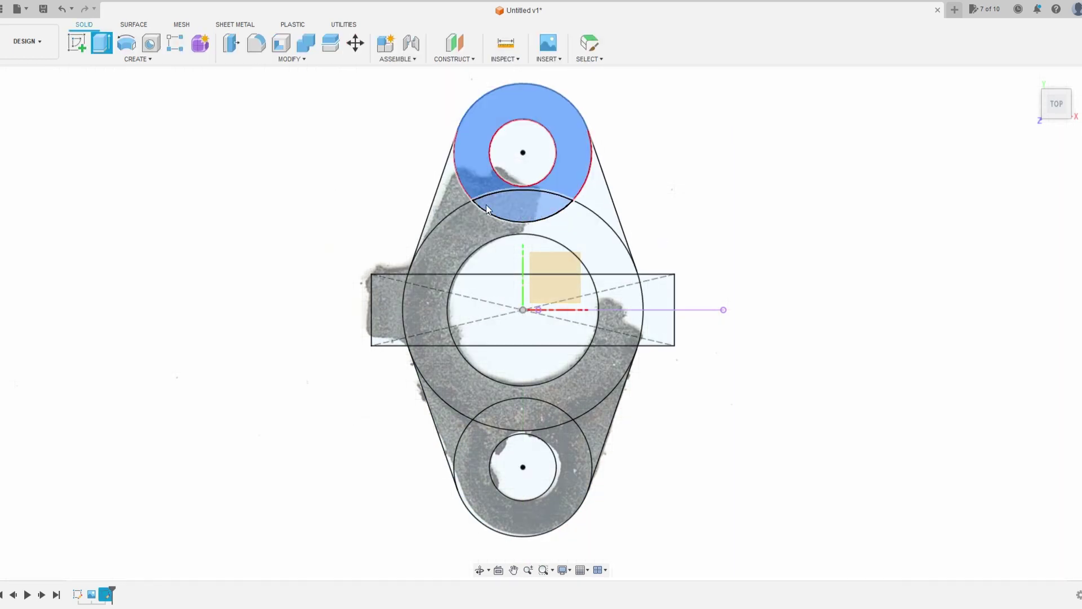
{"action": "key", "text": "e"}
{"action": "left_click", "coordinate": [593, 215]}
{"action": "left_click", "coordinate": [392, 313]}
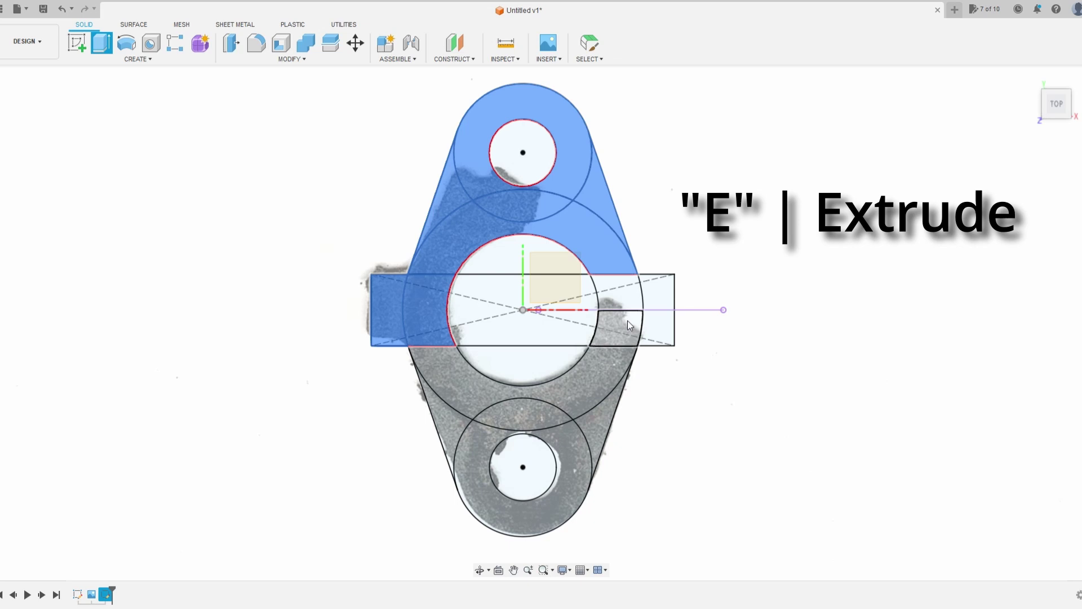
{"action": "left_click", "coordinate": [626, 316]}
{"action": "left_click", "coordinate": [594, 385]}
{"action": "left_click", "coordinate": [463, 445]}
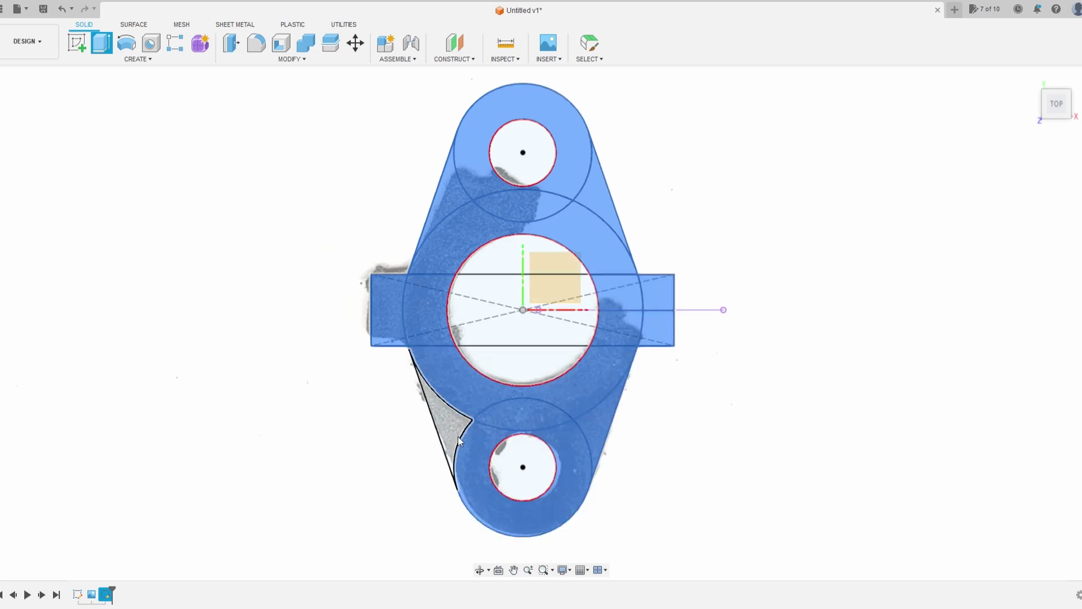
{"action": "left_click", "coordinate": [460, 441]}
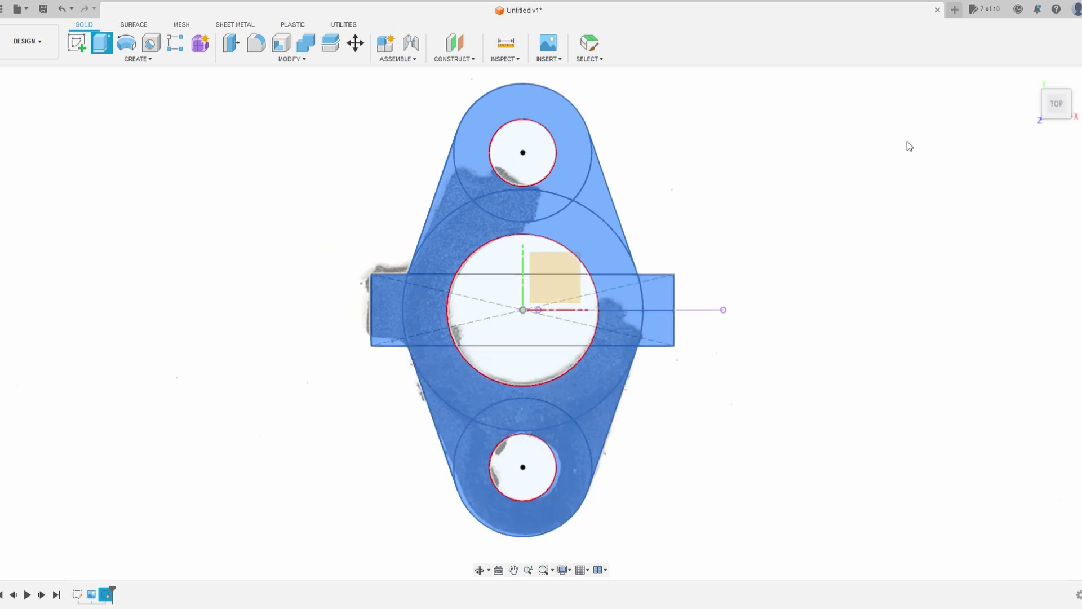
{"action": "key", "text": "Return"}
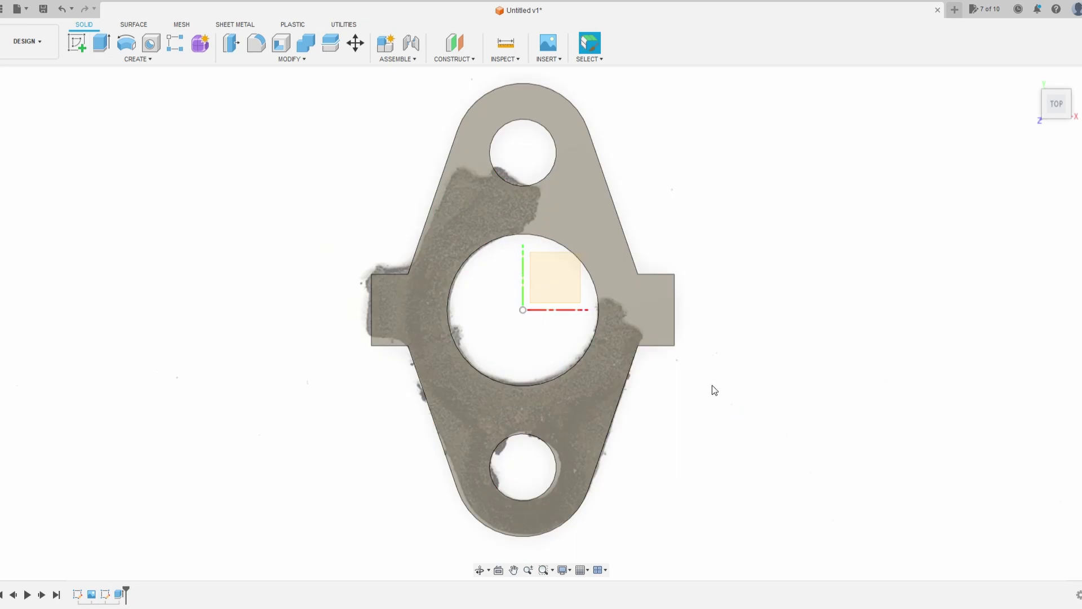
{"action": "middle_click_drag", "start_coordinate": [727, 406], "coordinate": [659, 389], "text": "shift"}
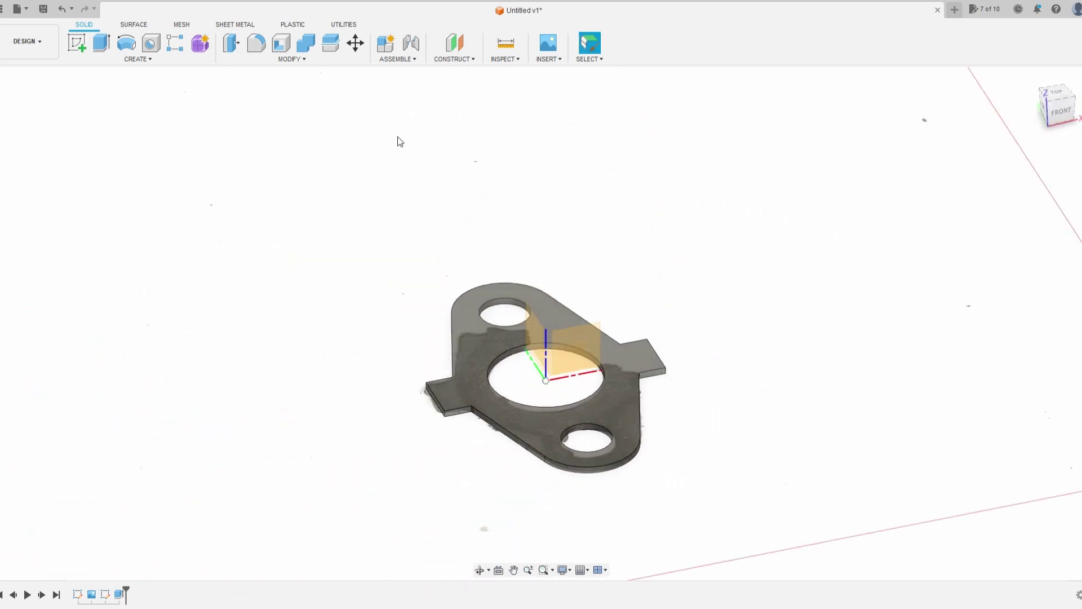
Step: Fillet the vertical outer corner edges of the gasket's side tabs
{"action": "left_click", "coordinate": [256, 43]}
{"action": "scroll", "coordinate": [480, 398], "scroll_direction": "up", "scroll_amount": 6}
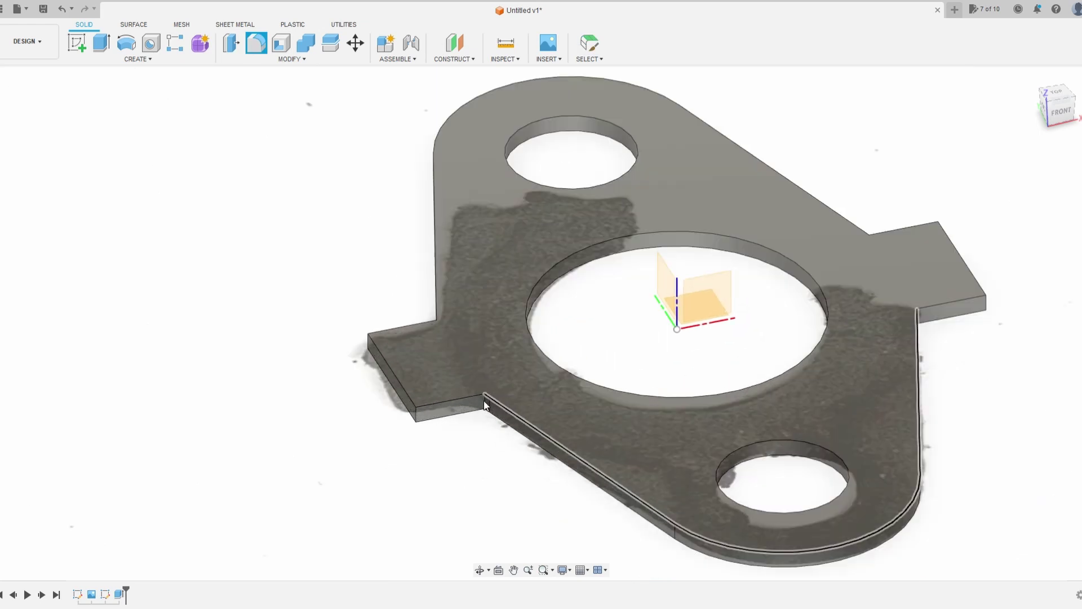
{"action": "scroll", "coordinate": [483, 400], "scroll_direction": "up", "scroll_amount": 1}
{"action": "key", "text": "Escape"}
{"action": "left_click", "coordinate": [256, 43]}
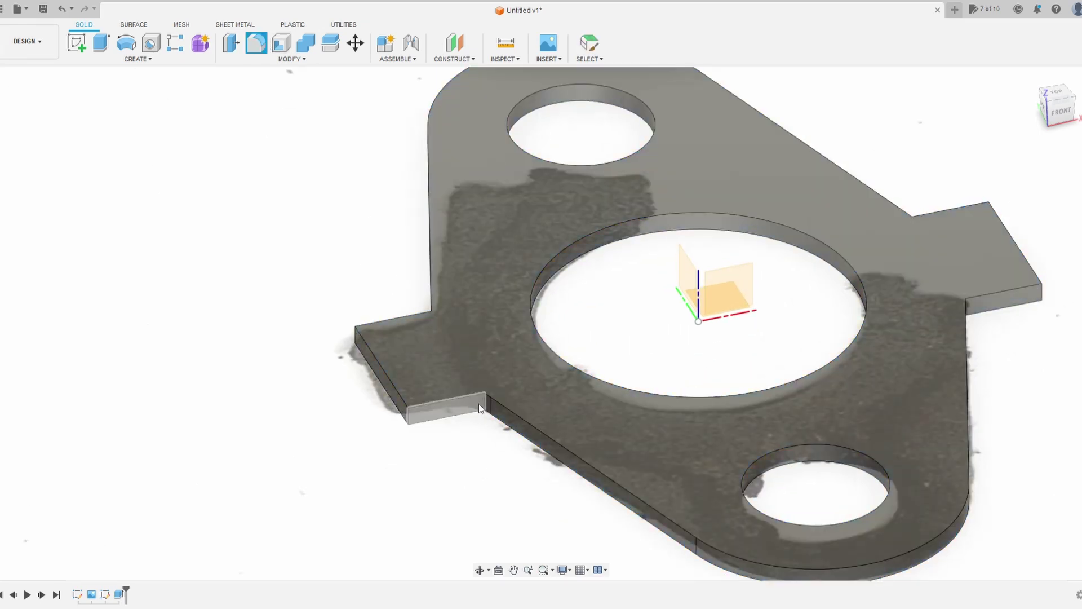
{"action": "left_click", "coordinate": [485, 402]}
{"action": "left_click", "coordinate": [431, 319]}
{"action": "left_click", "coordinate": [355, 337]}
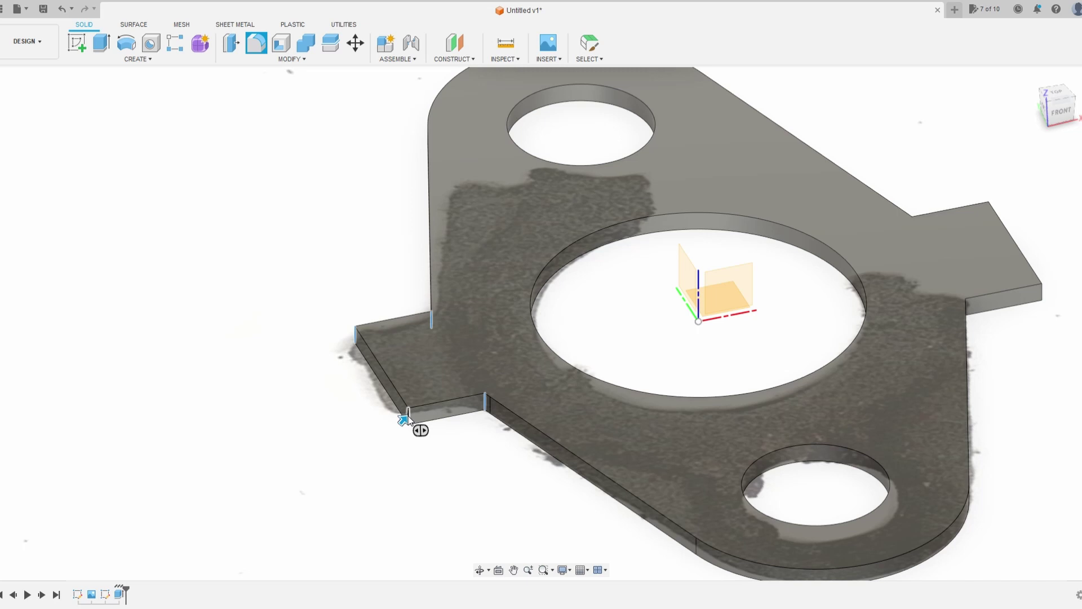
{"action": "middle_click_drag", "start_coordinate": [416, 424], "coordinate": [586, 372], "text": "shift"}
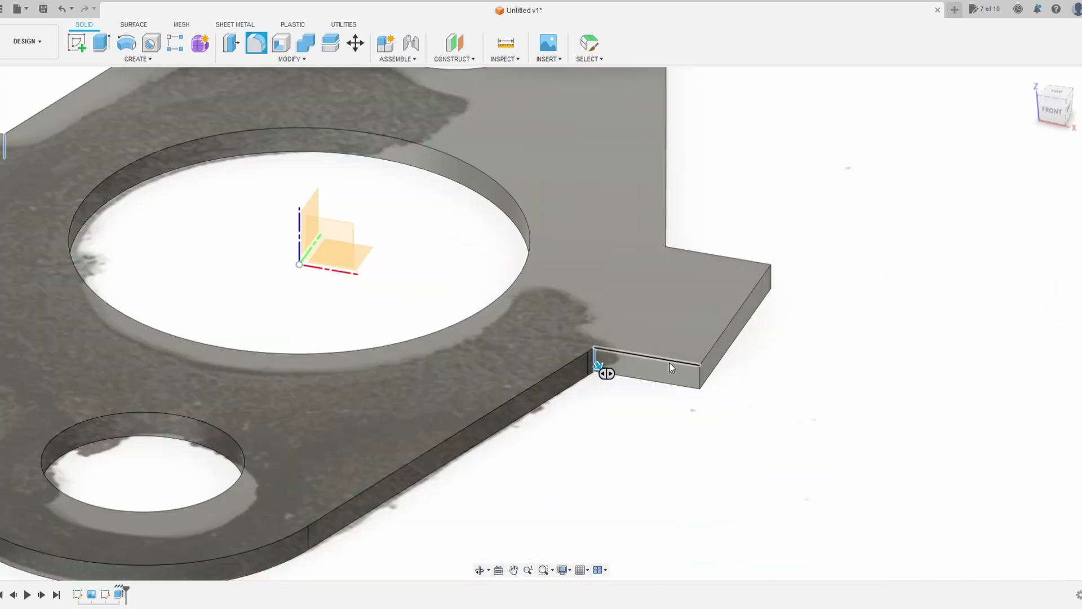
{"action": "left_click", "coordinate": [701, 377]}
{"action": "left_click", "coordinate": [771, 279]}
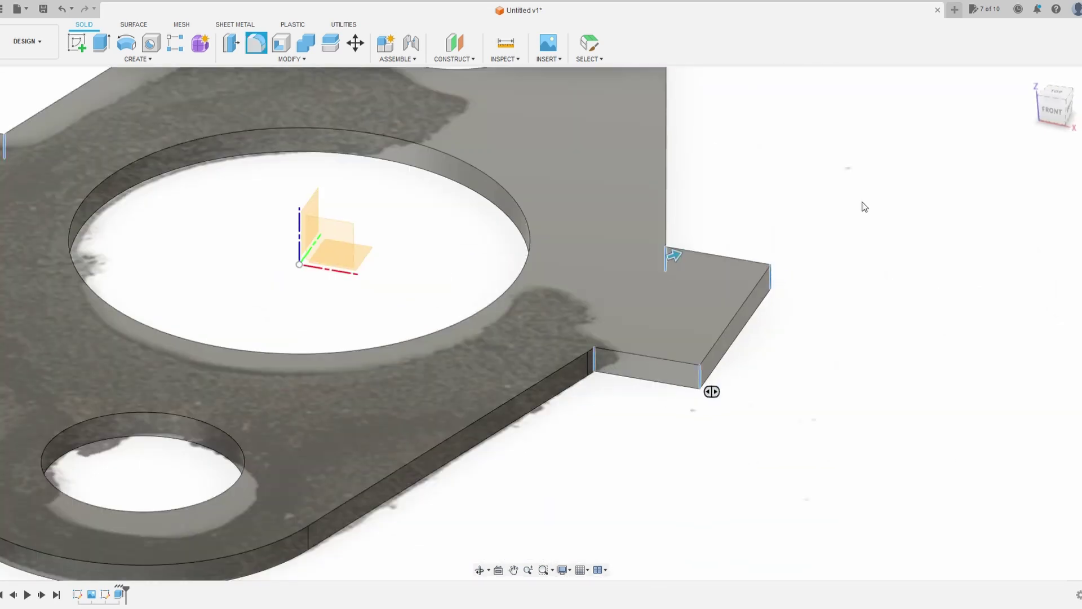
{"action": "key", "text": "Escape"}
Step: Set the ViewCube to TOP and orbit to check the filleted gasket
{"action": "scroll", "coordinate": [868, 186], "scroll_direction": "down", "scroll_amount": 3}
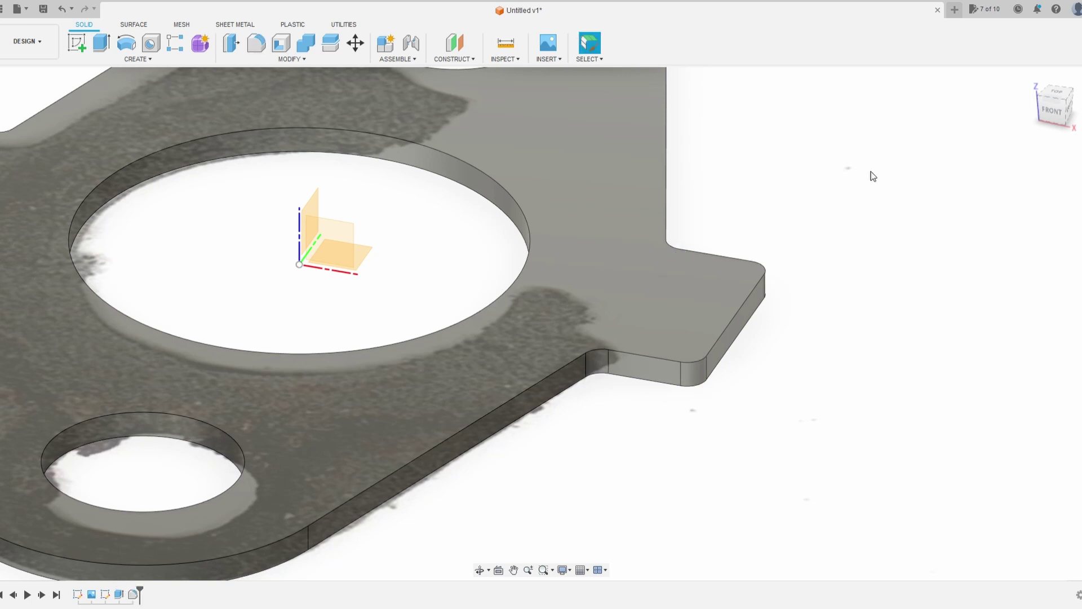
{"action": "middle_click_drag", "start_coordinate": [871, 172], "coordinate": [961, 174], "text": "shift"}
{"action": "left_click", "coordinate": [1058, 97]}
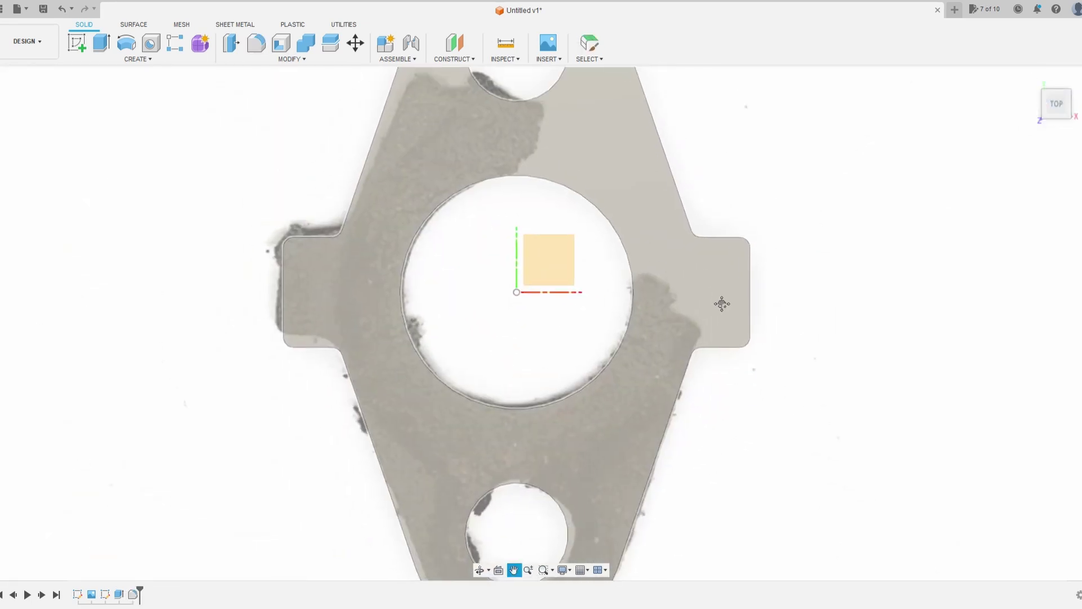
{"action": "scroll", "coordinate": [286, 312], "scroll_direction": "down", "scroll_amount": 3}
{"action": "scroll", "coordinate": [504, 365], "scroll_direction": "down", "scroll_amount": 2}
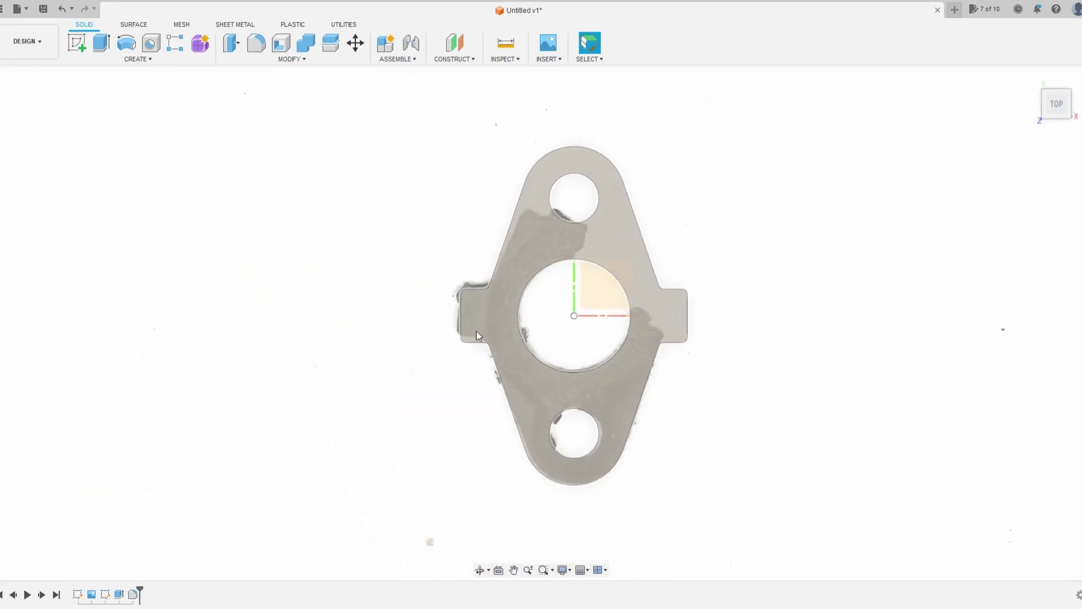
{"action": "middle_click_drag", "start_coordinate": [749, 387], "coordinate": [750, 355], "text": "shift"}
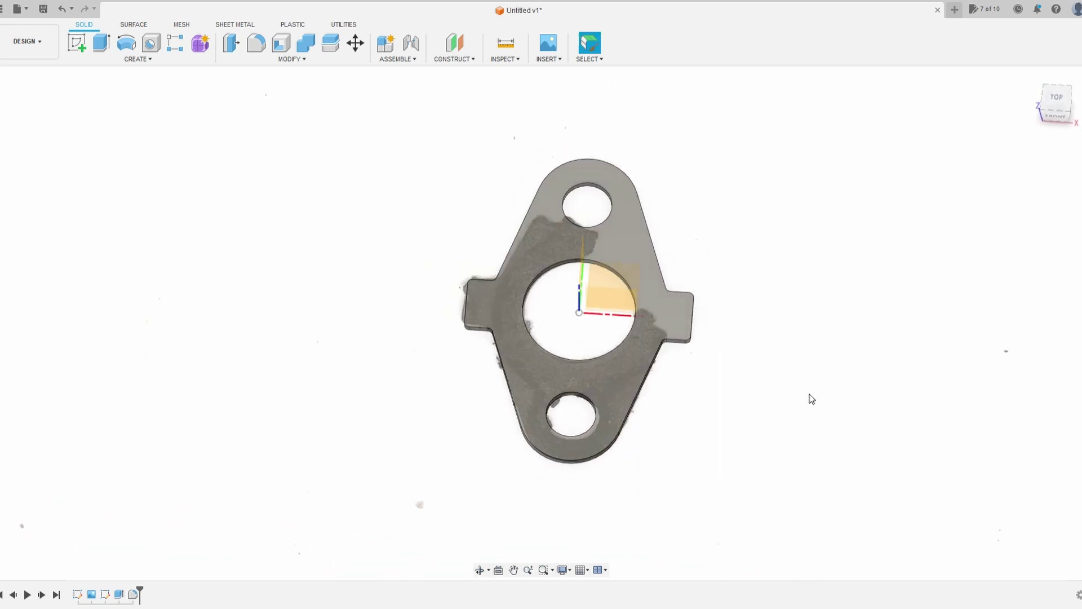
{"action": "middle_click_drag", "start_coordinate": [812, 398], "coordinate": [735, 346], "text": "shift"}
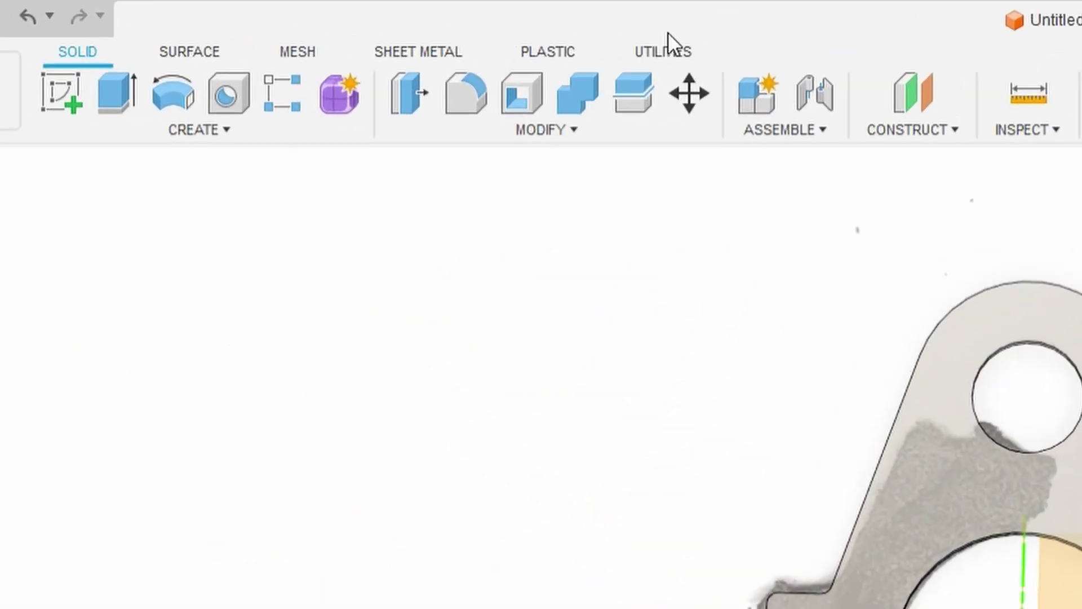
Step: Launch the Shaper Utilities Export to Origin tool and select the gasket's top face
{"action": "left_click", "coordinate": [397, 32]}
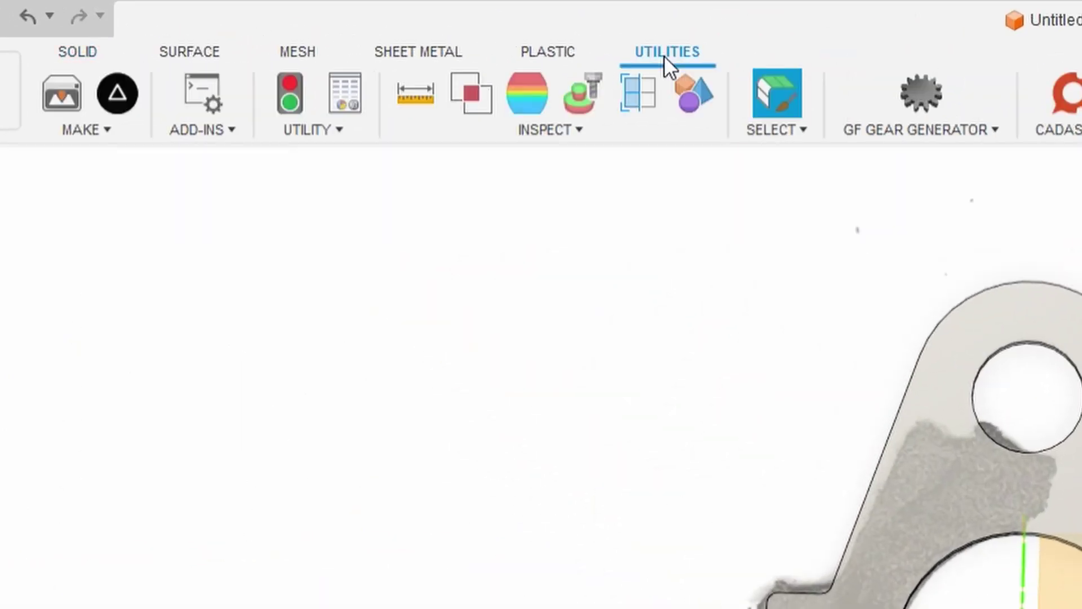
{"action": "left_click", "coordinate": [231, 132]}
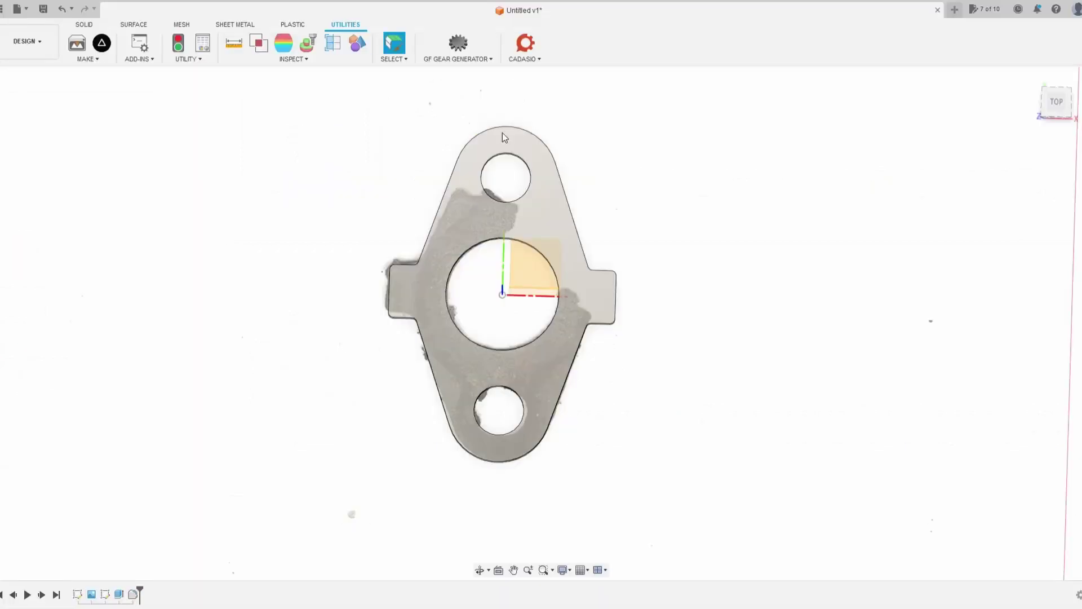
{"action": "left_click", "coordinate": [87, 58]}
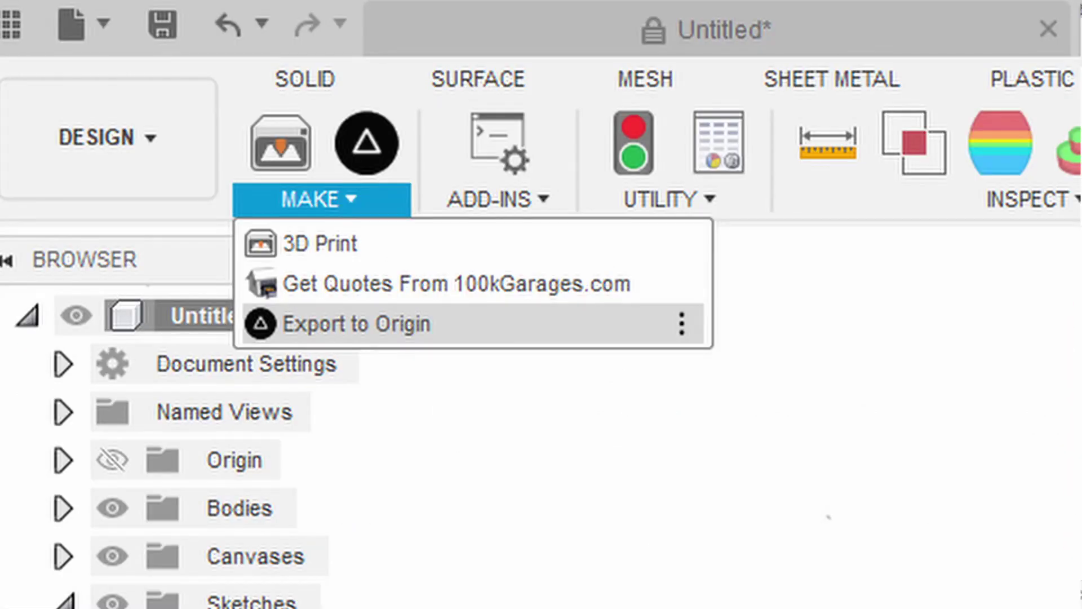
{"action": "left_click", "coordinate": [356, 323]}
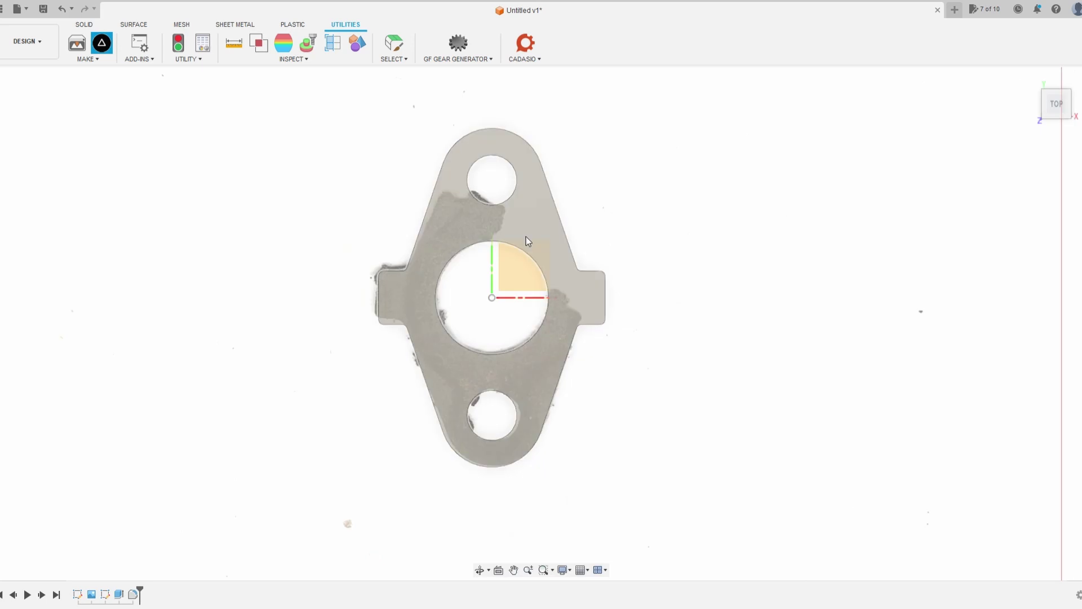
{"action": "left_click", "coordinate": [530, 231]}
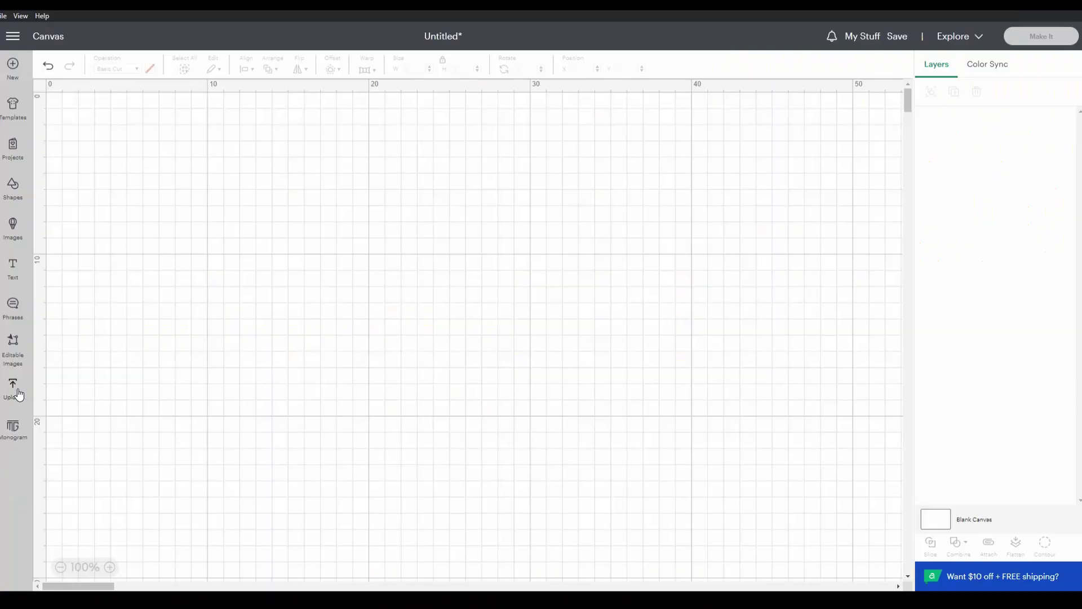
Step: Place the 3sfe Bypass Gasket upload on the canvas and preview its two-mat cut layout
{"action": "left_click", "coordinate": [13, 389]}
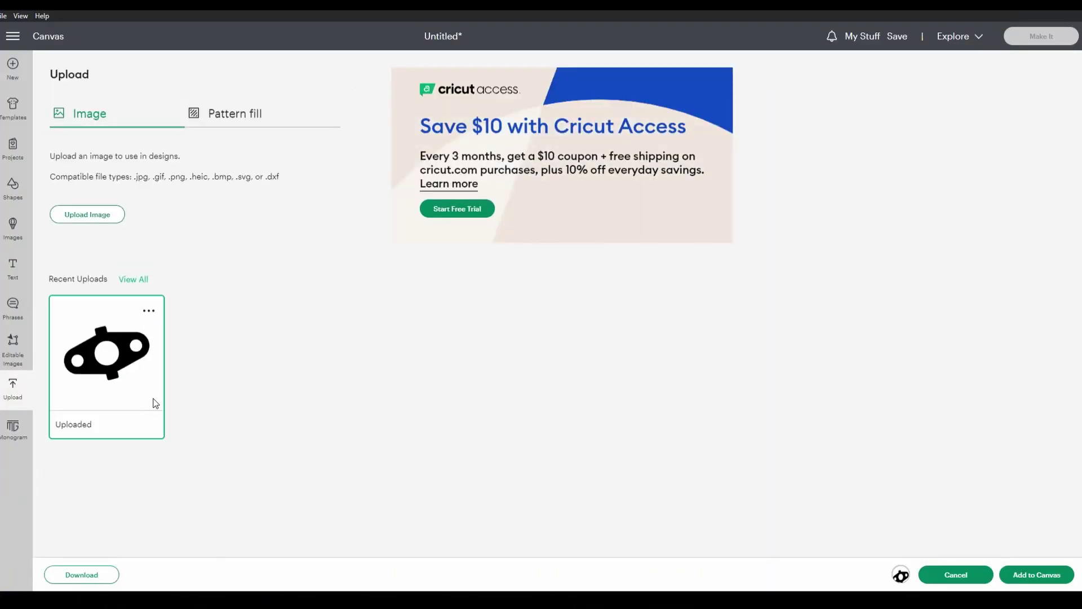
{"action": "left_click", "coordinate": [1051, 579]}
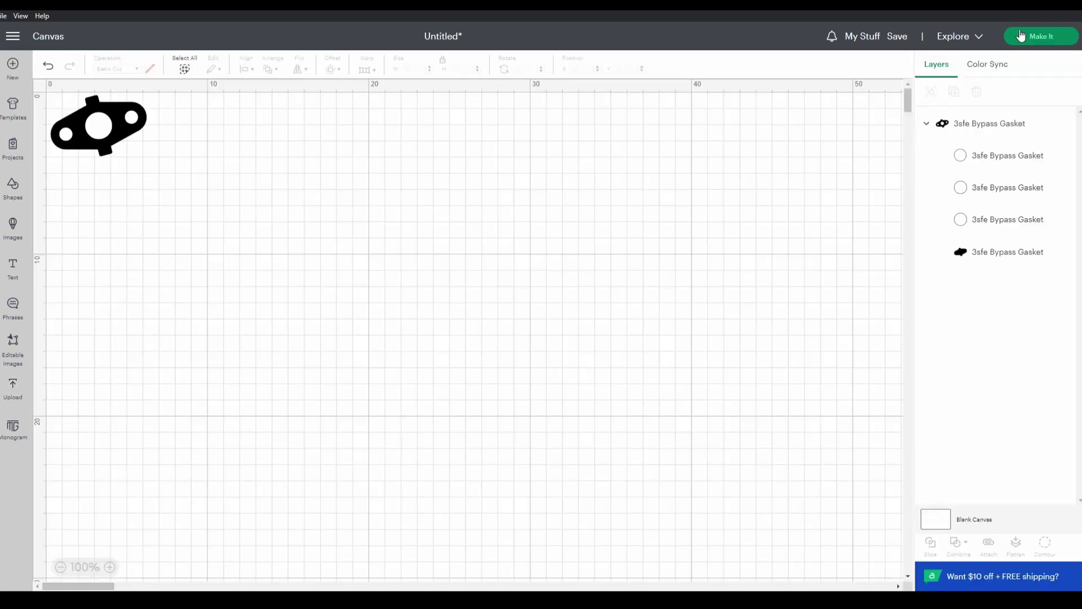
{"action": "left_click", "coordinate": [1028, 37]}
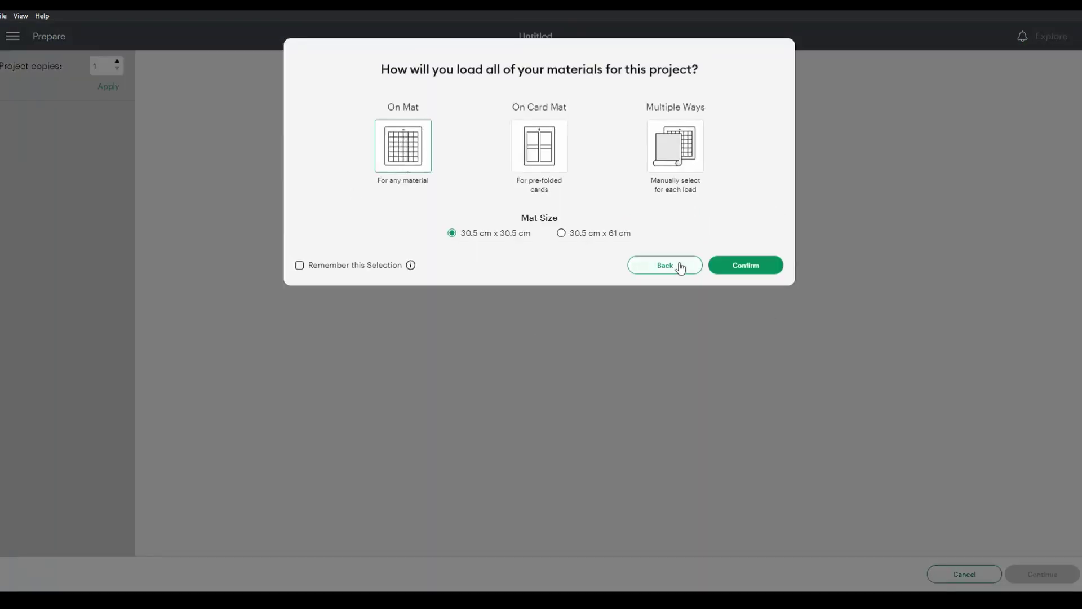
{"action": "left_click", "coordinate": [731, 264]}
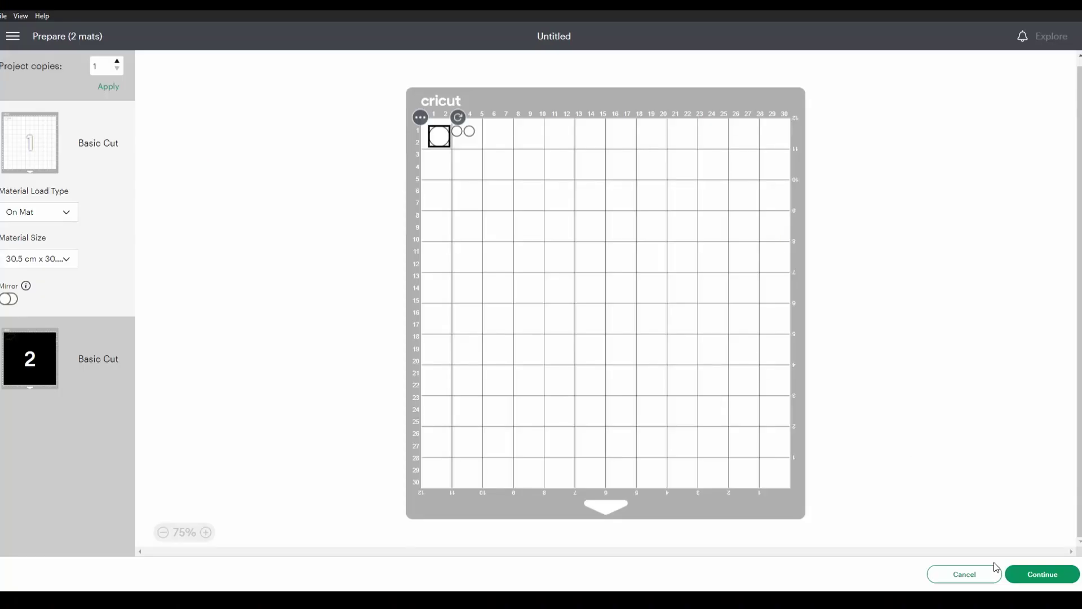
{"action": "left_click", "coordinate": [991, 575]}
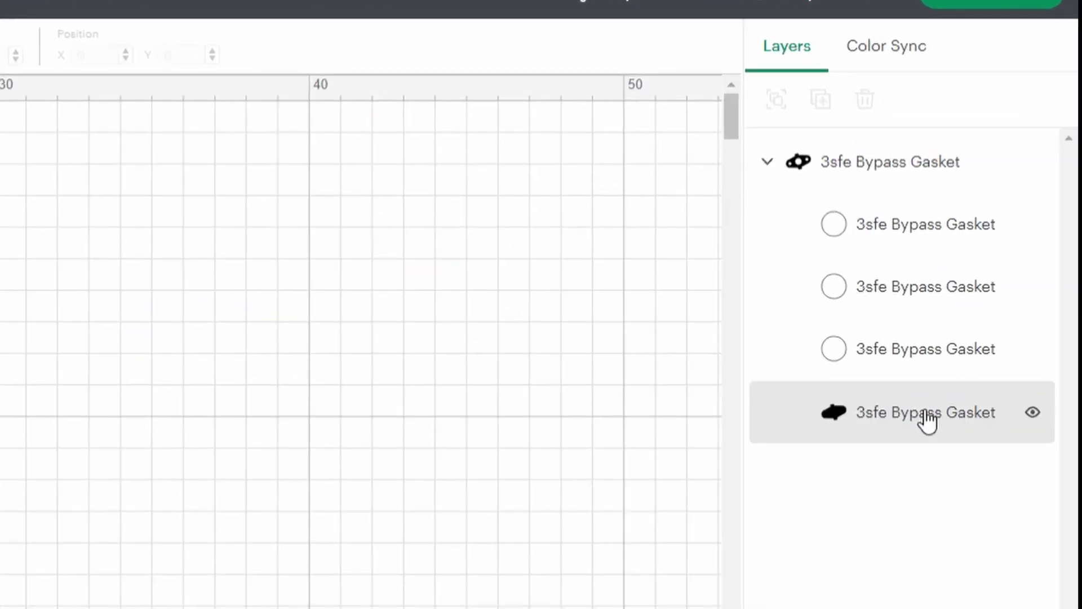
Step: Select the gasket outline and three hole layers and Subtract the holes from the outline
{"action": "left_click", "coordinate": [902, 338], "text": "shift"}
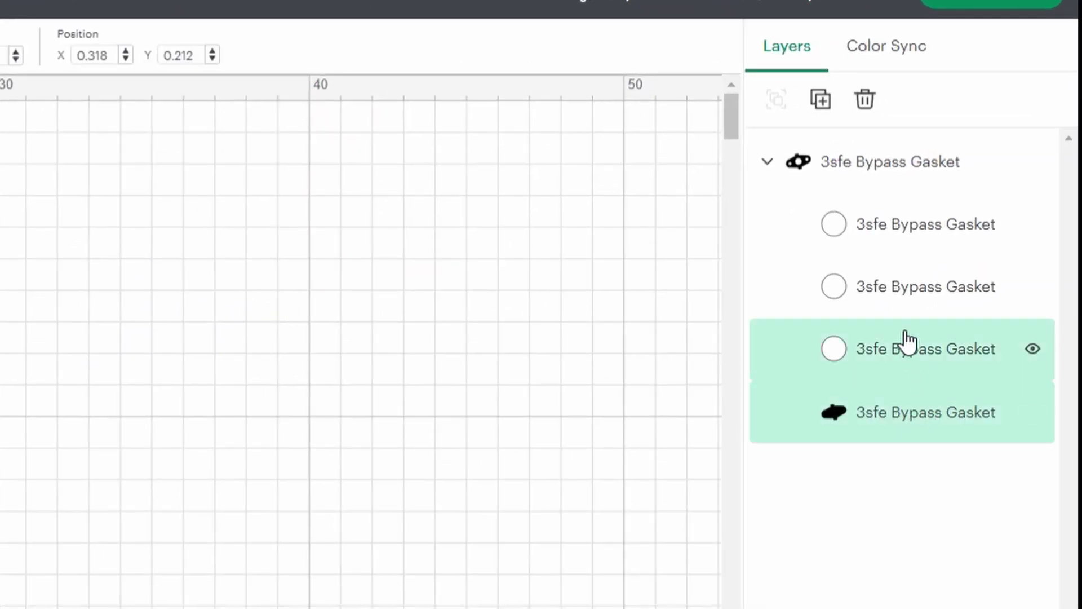
{"action": "left_click", "coordinate": [896, 279], "text": "shift"}
{"action": "left_click", "coordinate": [896, 226], "text": "shift"}
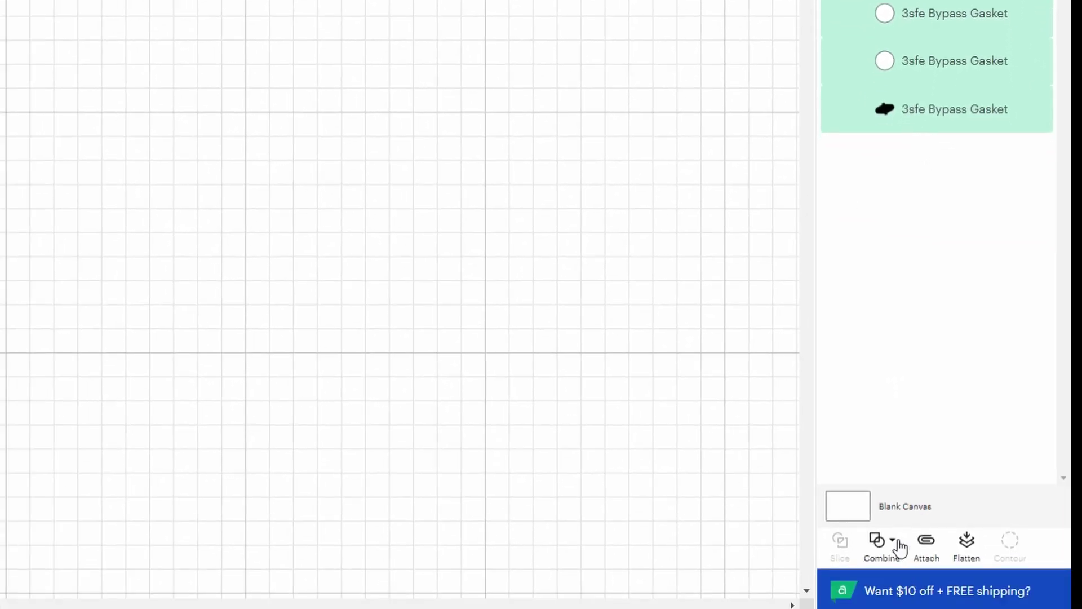
{"action": "left_click", "coordinate": [897, 542]}
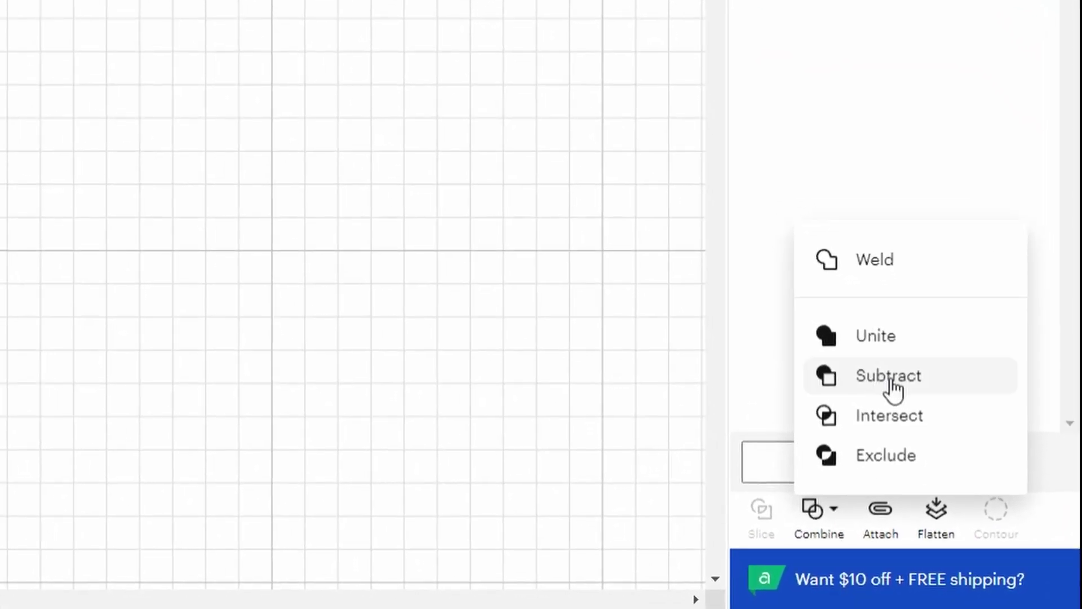
{"action": "left_click", "coordinate": [890, 380]}
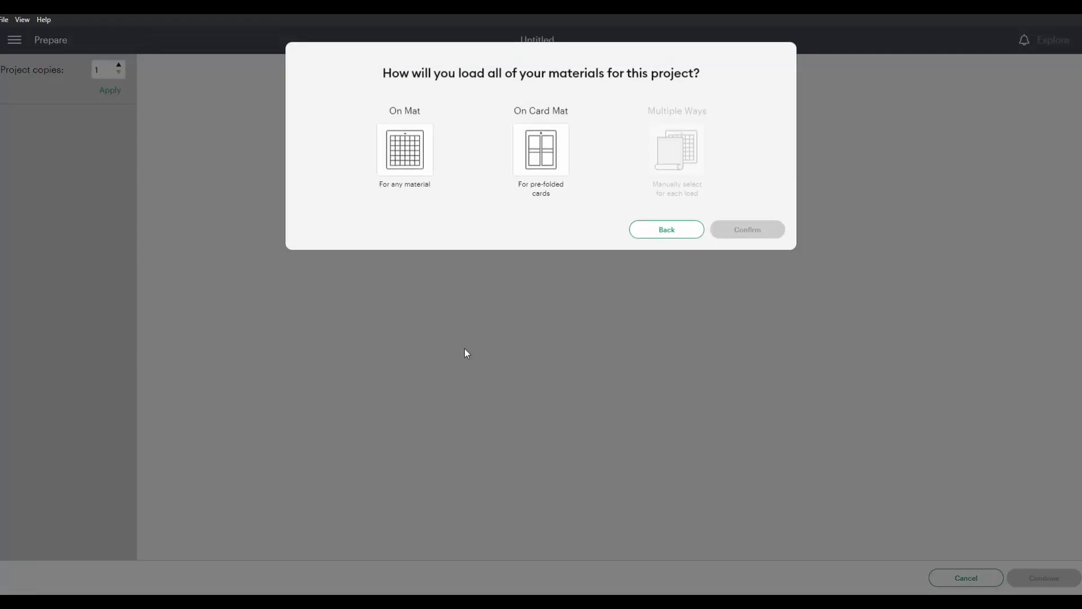
Step: Send the combined gasket to cut On Mat and continue with its single Basic Cut mat
{"action": "left_click", "coordinate": [395, 161]}
{"action": "left_click", "coordinate": [748, 268]}
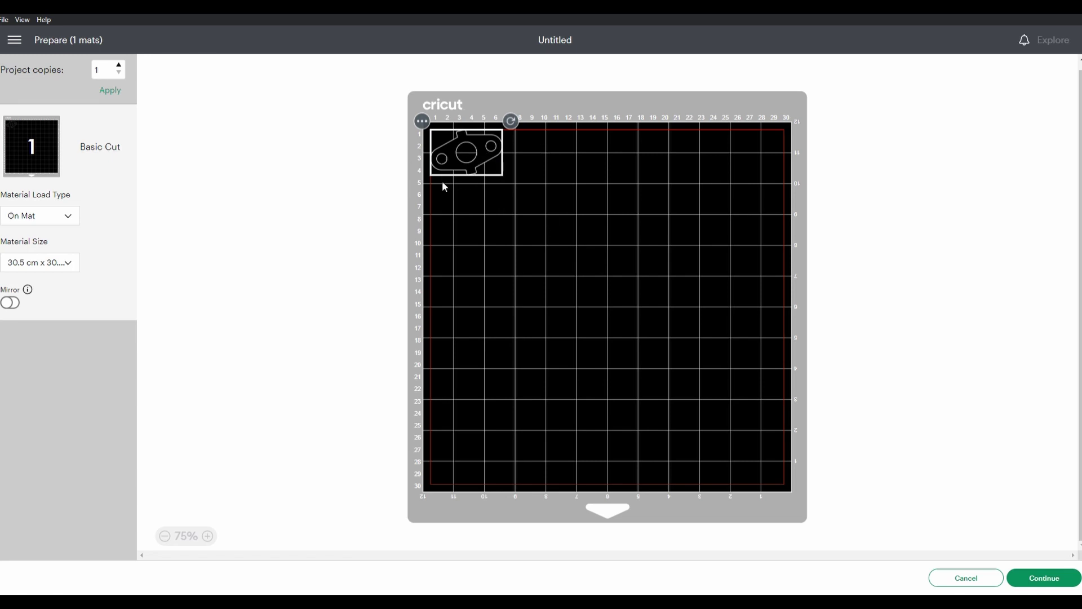
{"action": "left_click", "coordinate": [1055, 581]}
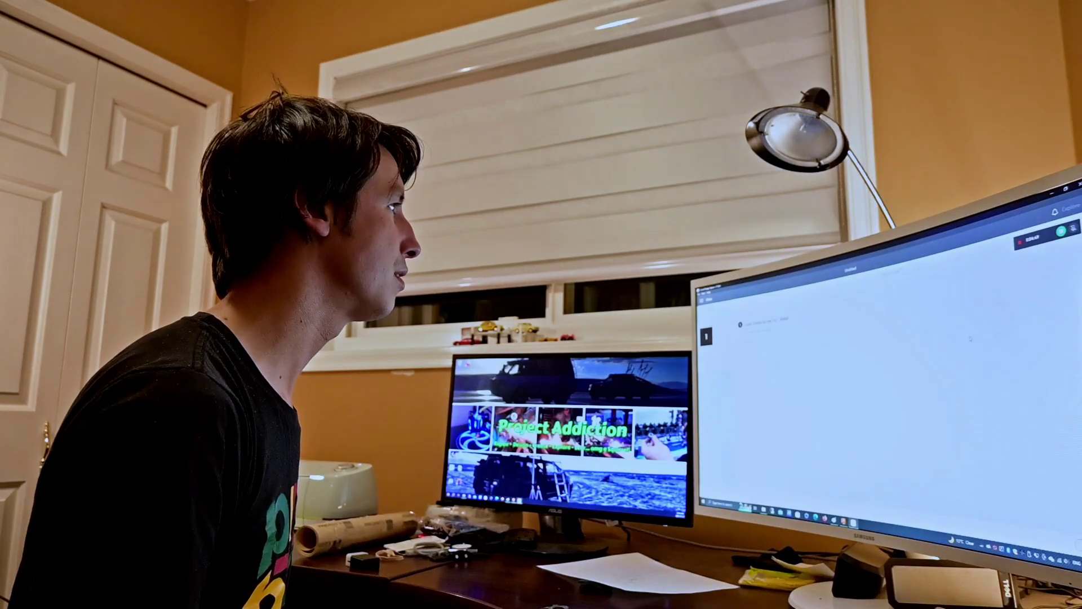